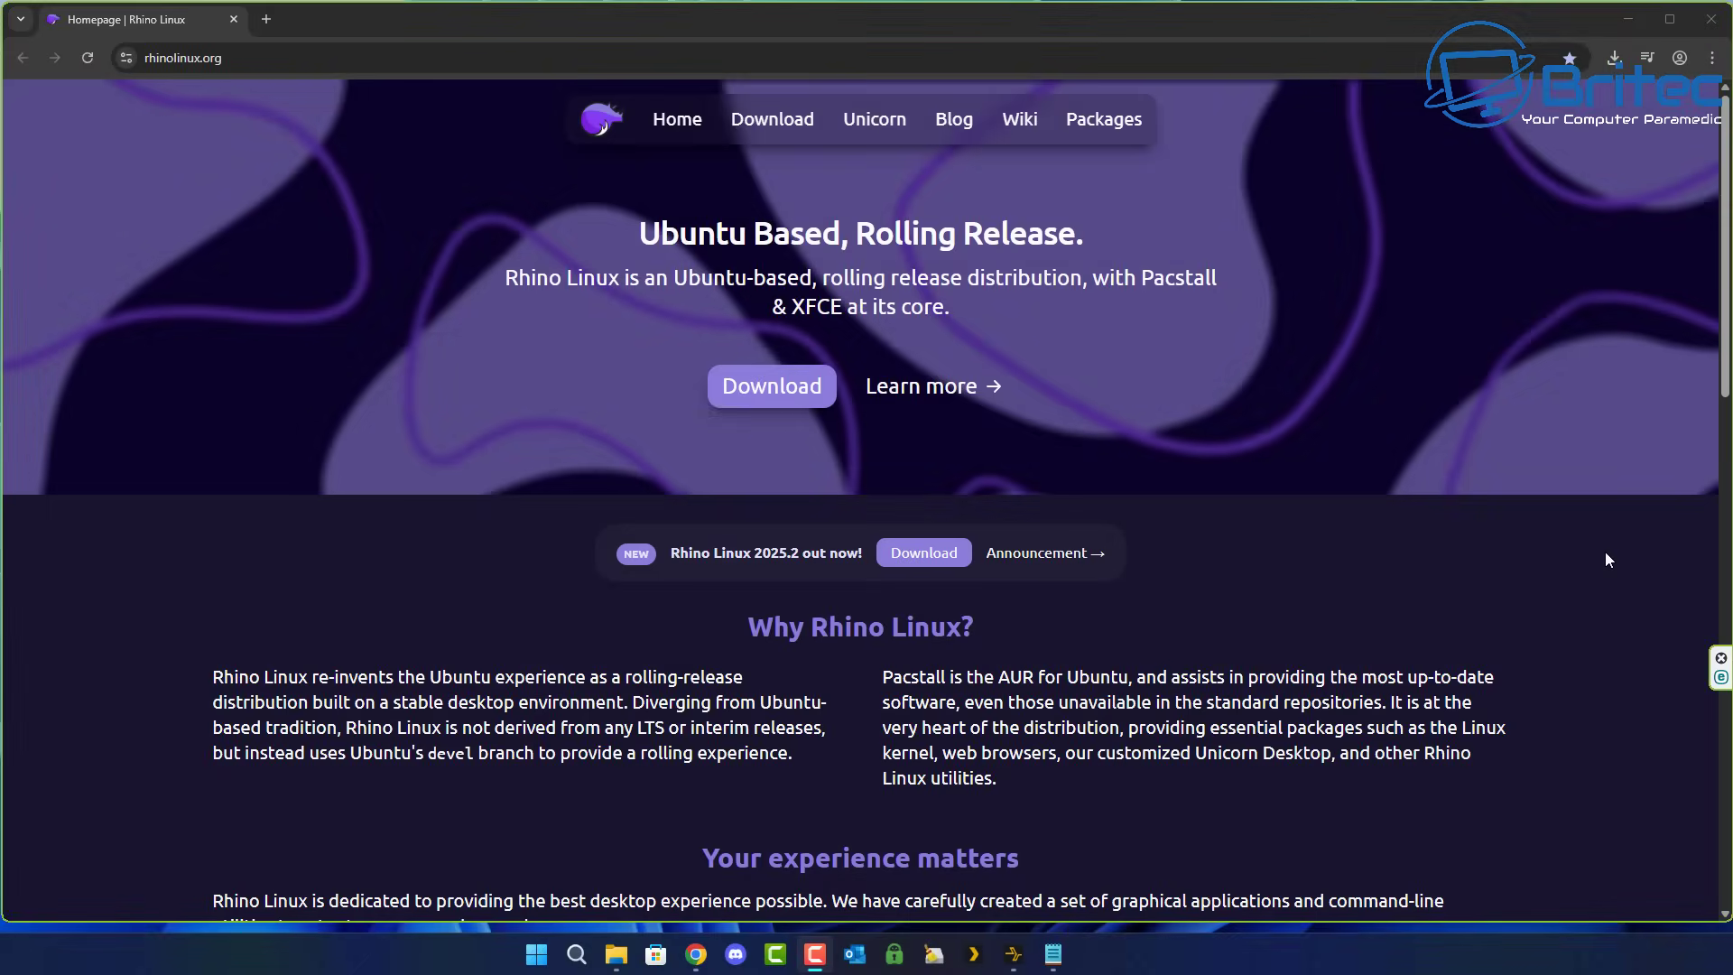
Step: Go from the rhinolinux.org homepage to the download page offering x86_64 and ARM64 ISOs
{"action": "middle_click", "coordinate": [1606, 554]}
{"action": "left_click", "coordinate": [796, 397]}
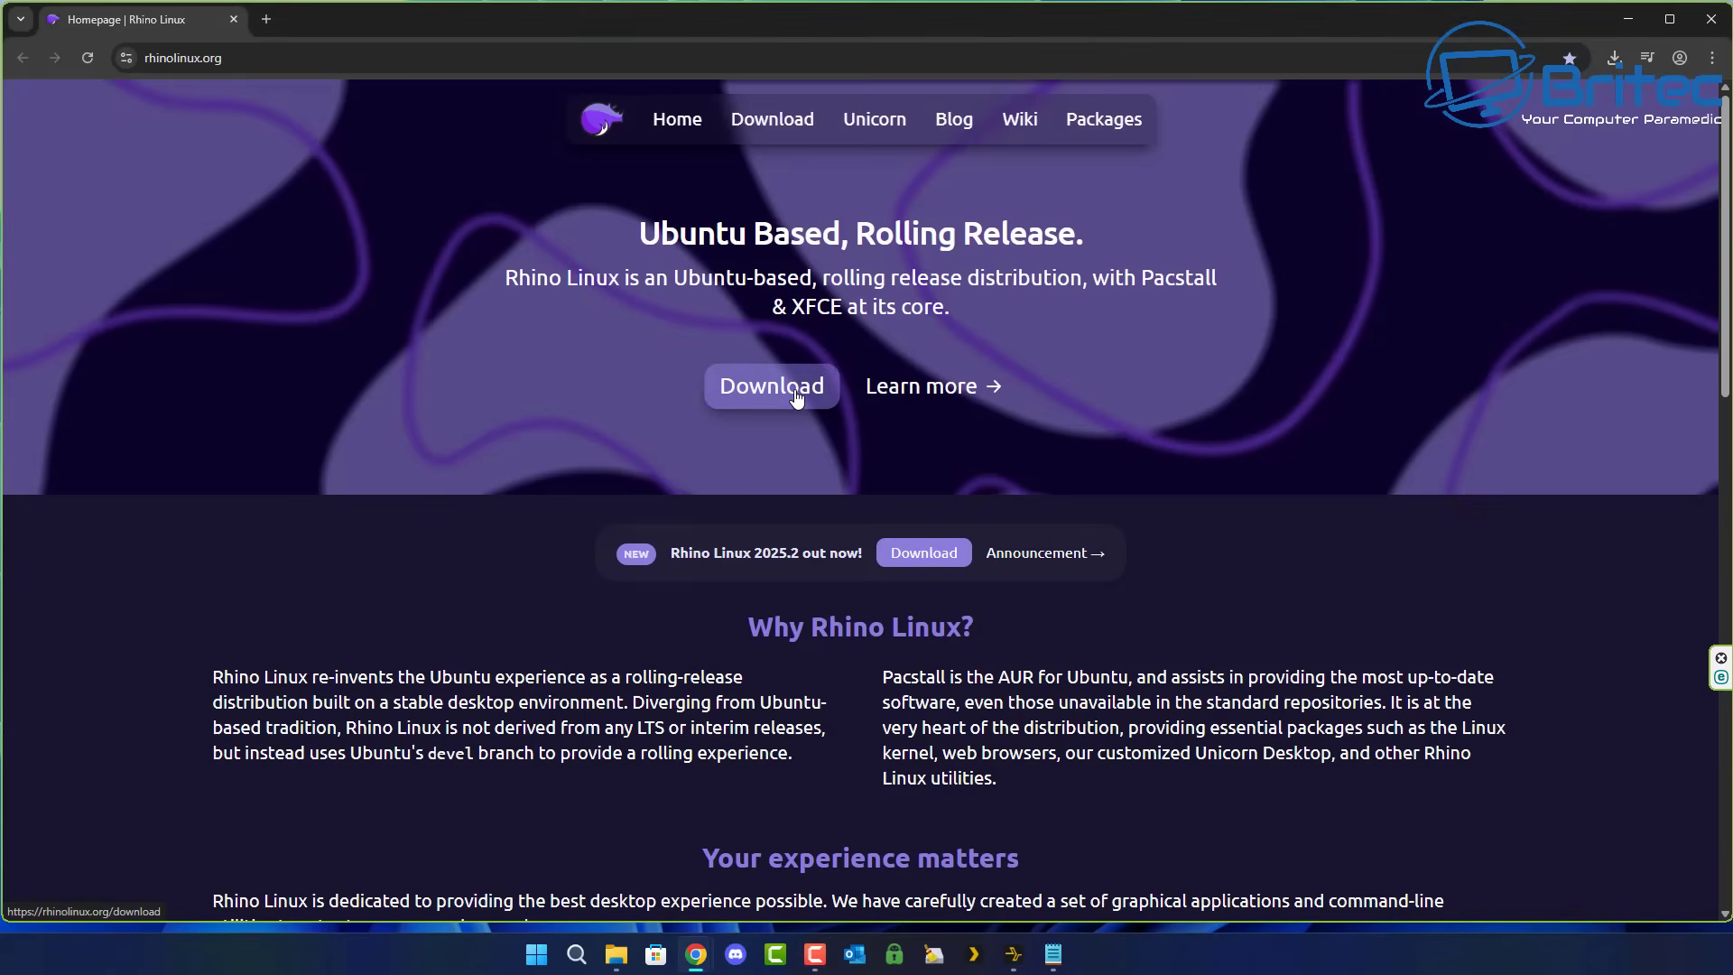
{"action": "left_click", "coordinate": [796, 397]}
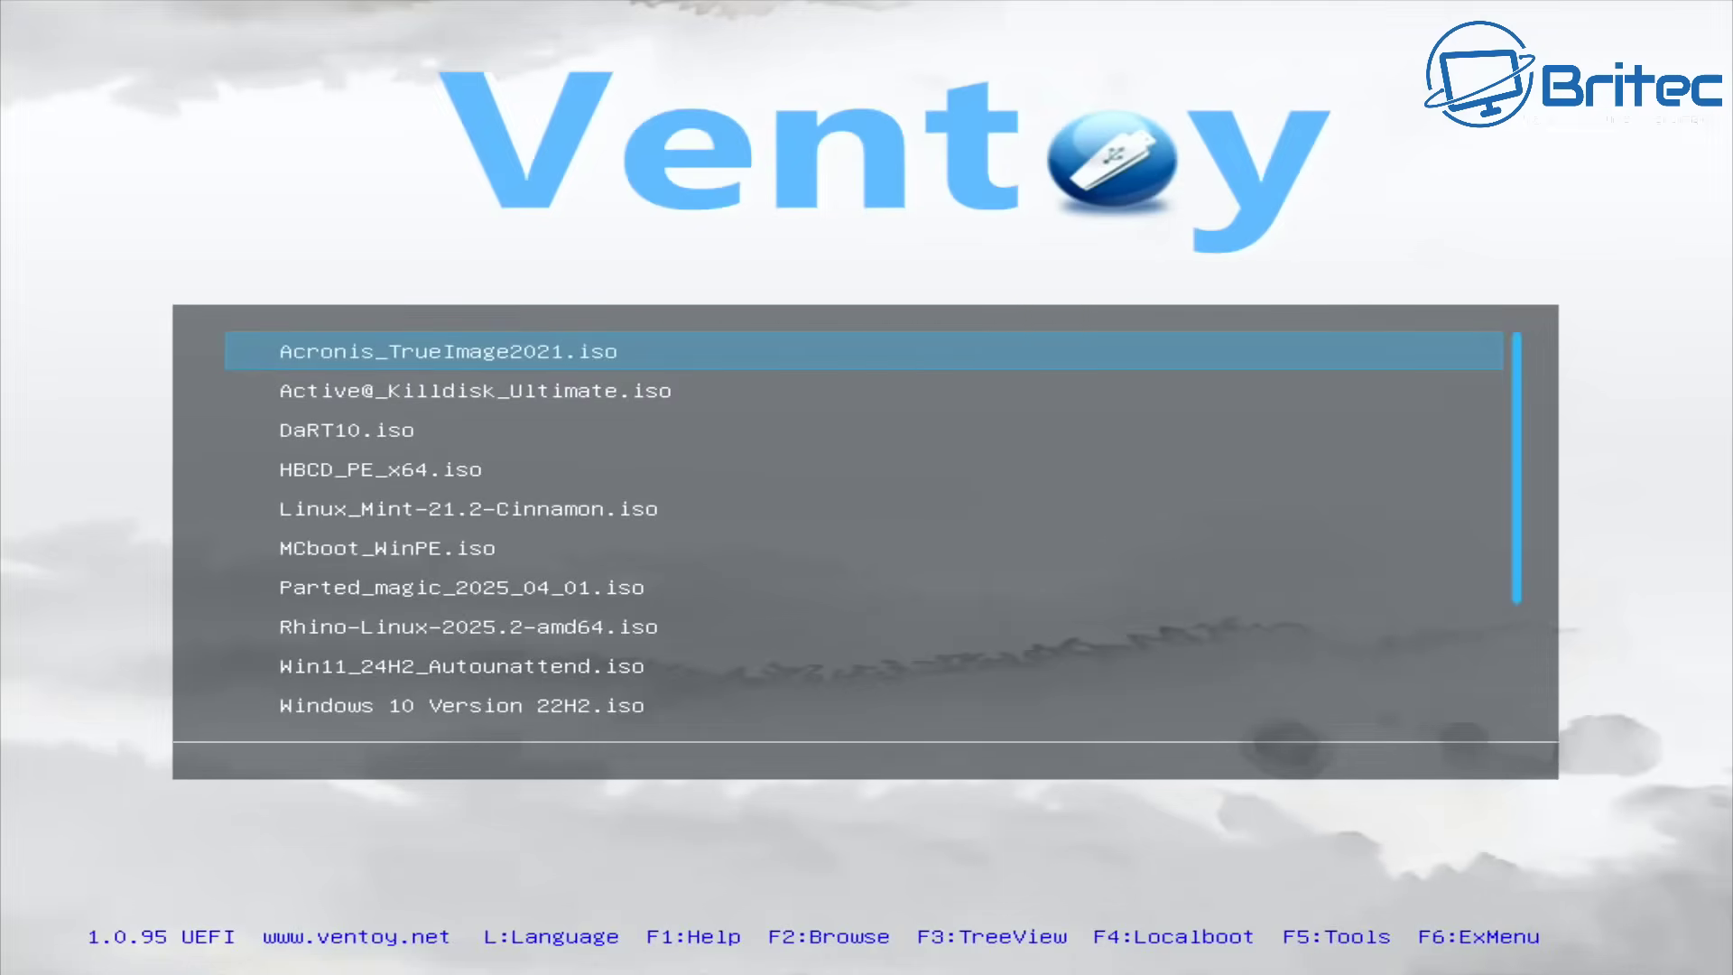
Step: Highlight Rhino-Linux-2025.2-amd64.iso in the Ventoy menu and boot it
{"action": "key", "text": "Down"}
{"action": "key", "text": "Down"}
{"action": "key", "text": "Down"}
{"action": "key", "text": "Down"}
{"action": "key", "text": "Down"}
{"action": "key", "text": "Down"}
{"action": "key", "text": "Down"}
{"action": "key", "text": "Down"}
{"action": "key", "text": "Down"}
{"action": "key", "text": "Down"}
{"action": "key", "text": "Down"}
{"action": "key", "text": "Down"}
{"action": "key", "text": "Down"}
{"action": "key", "text": "Down"}
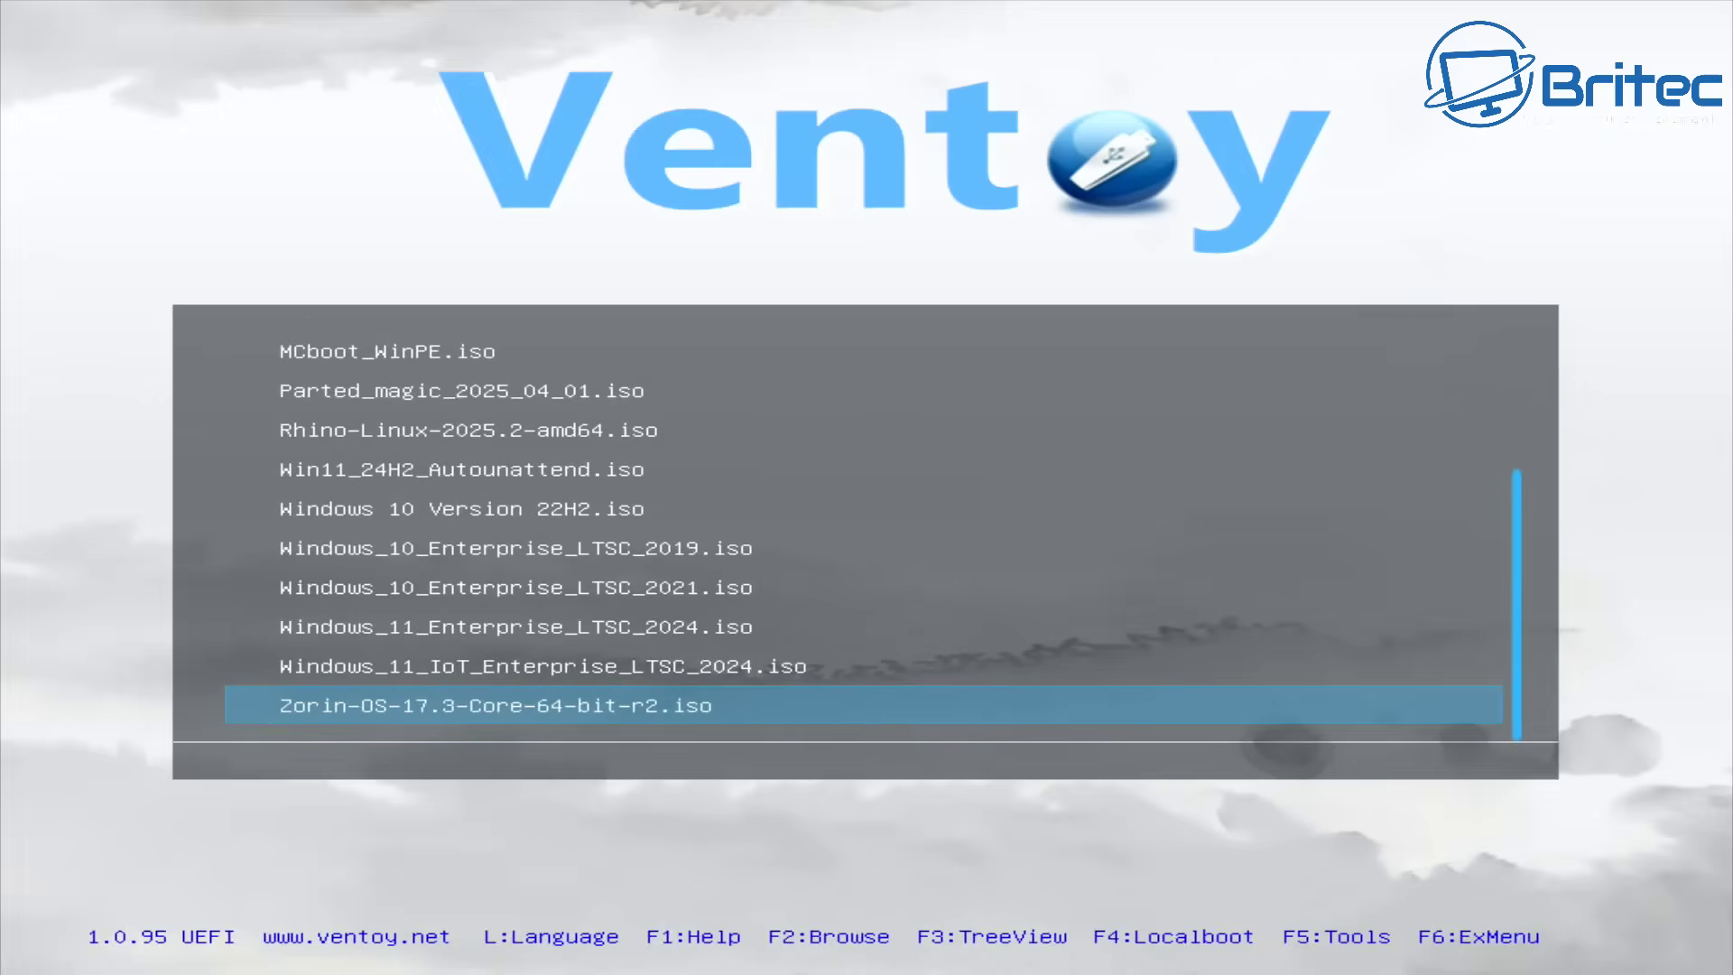
{"action": "key", "text": "Up"}
{"action": "key", "text": "Up"}
{"action": "key", "text": "Up"}
{"action": "key", "text": "Up"}
{"action": "key", "text": "Up"}
{"action": "key", "text": "Up"}
{"action": "key", "text": "Up"}
{"action": "key", "text": "Up"}
{"action": "key", "text": "Down"}
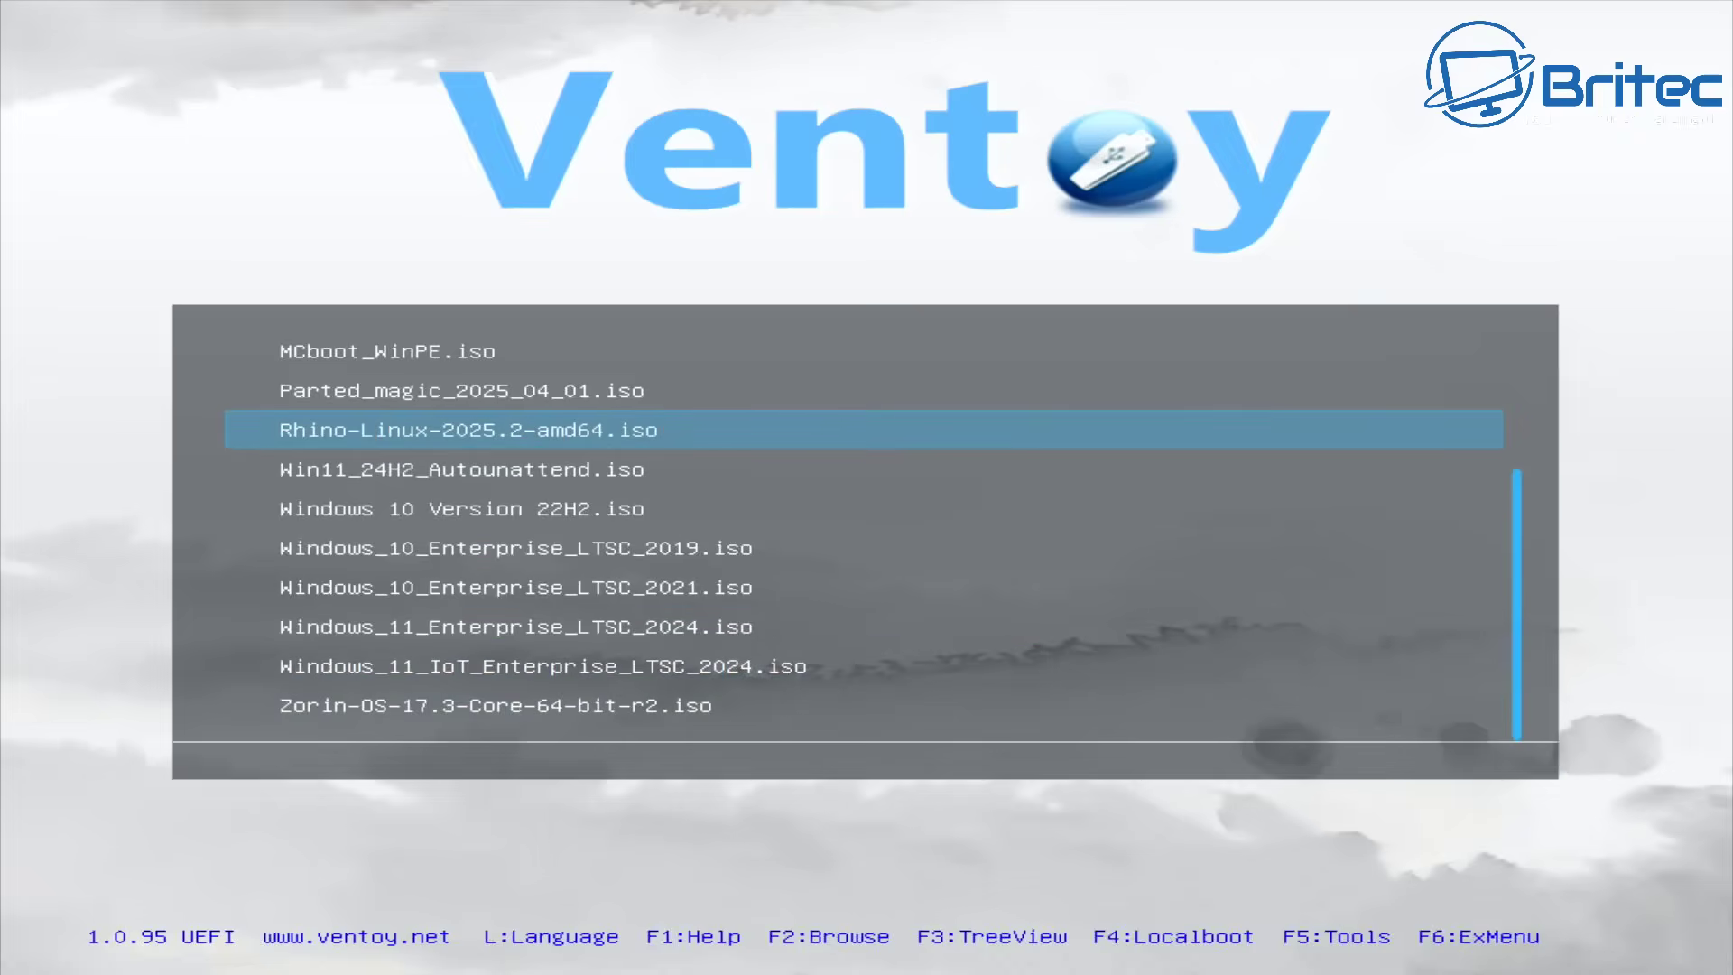
{"action": "key", "text": "Return"}
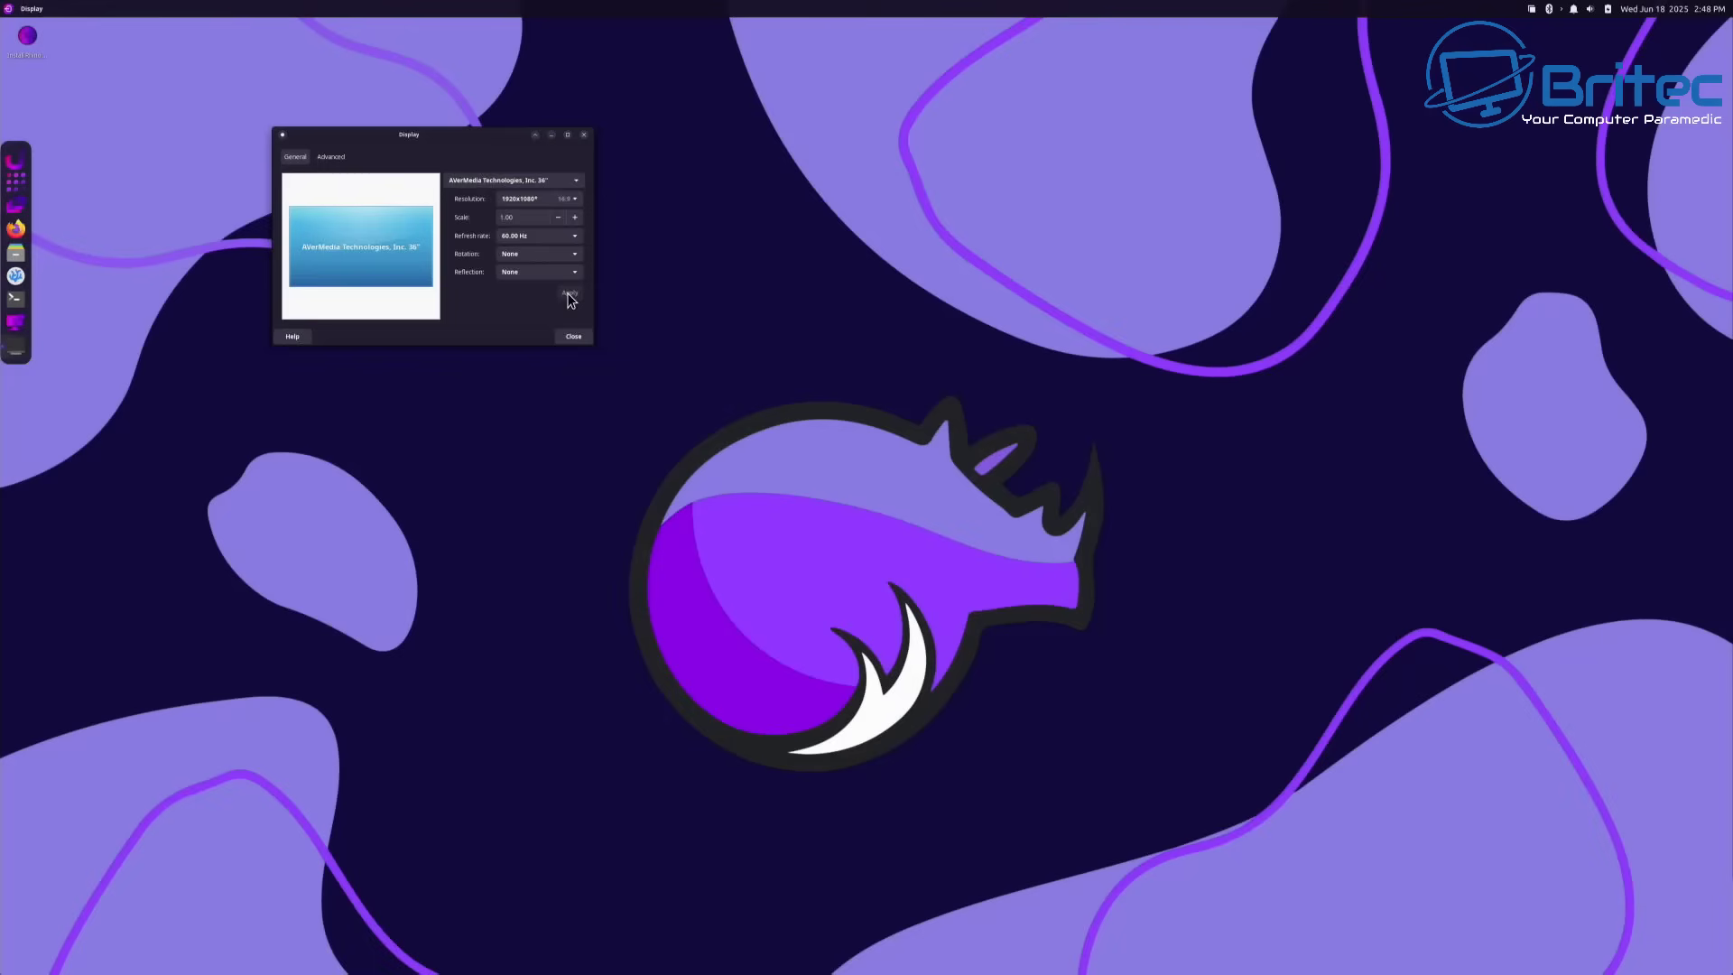
Step: Close the Display settings window on the Rhino Linux live desktop
{"action": "left_click", "coordinate": [574, 334]}
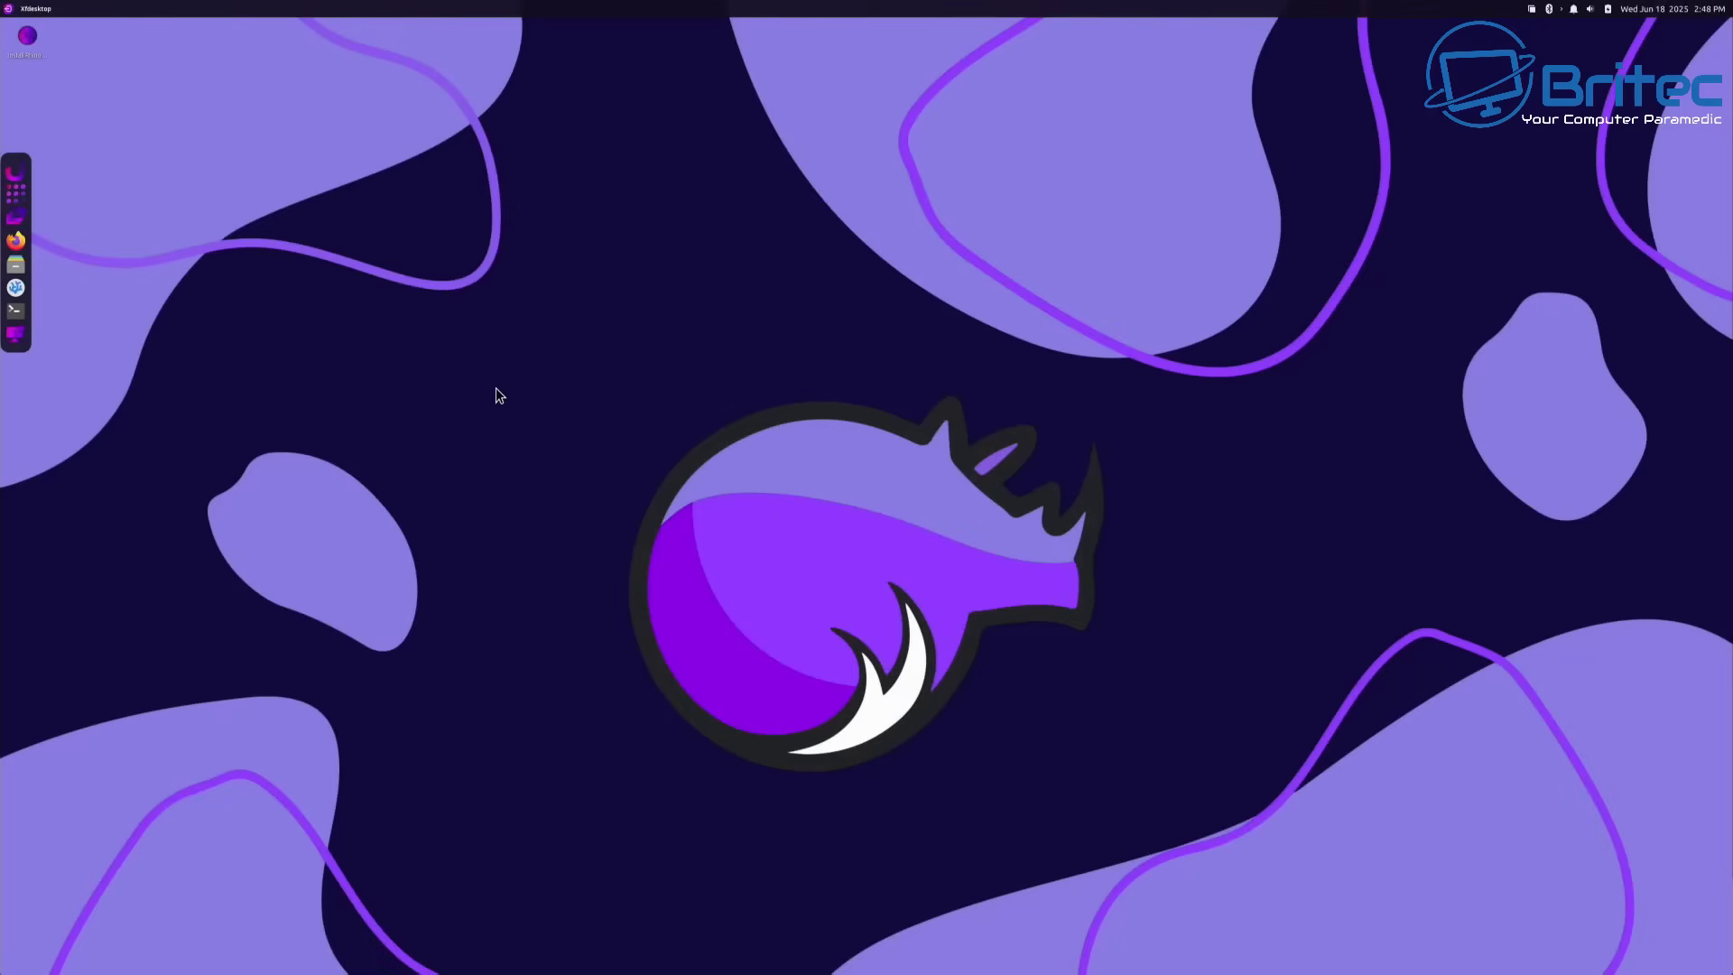
Step: Launch the Rhino Linux installer and set its language to British English (United Kingdom)
{"action": "double_click", "coordinate": [27, 35]}
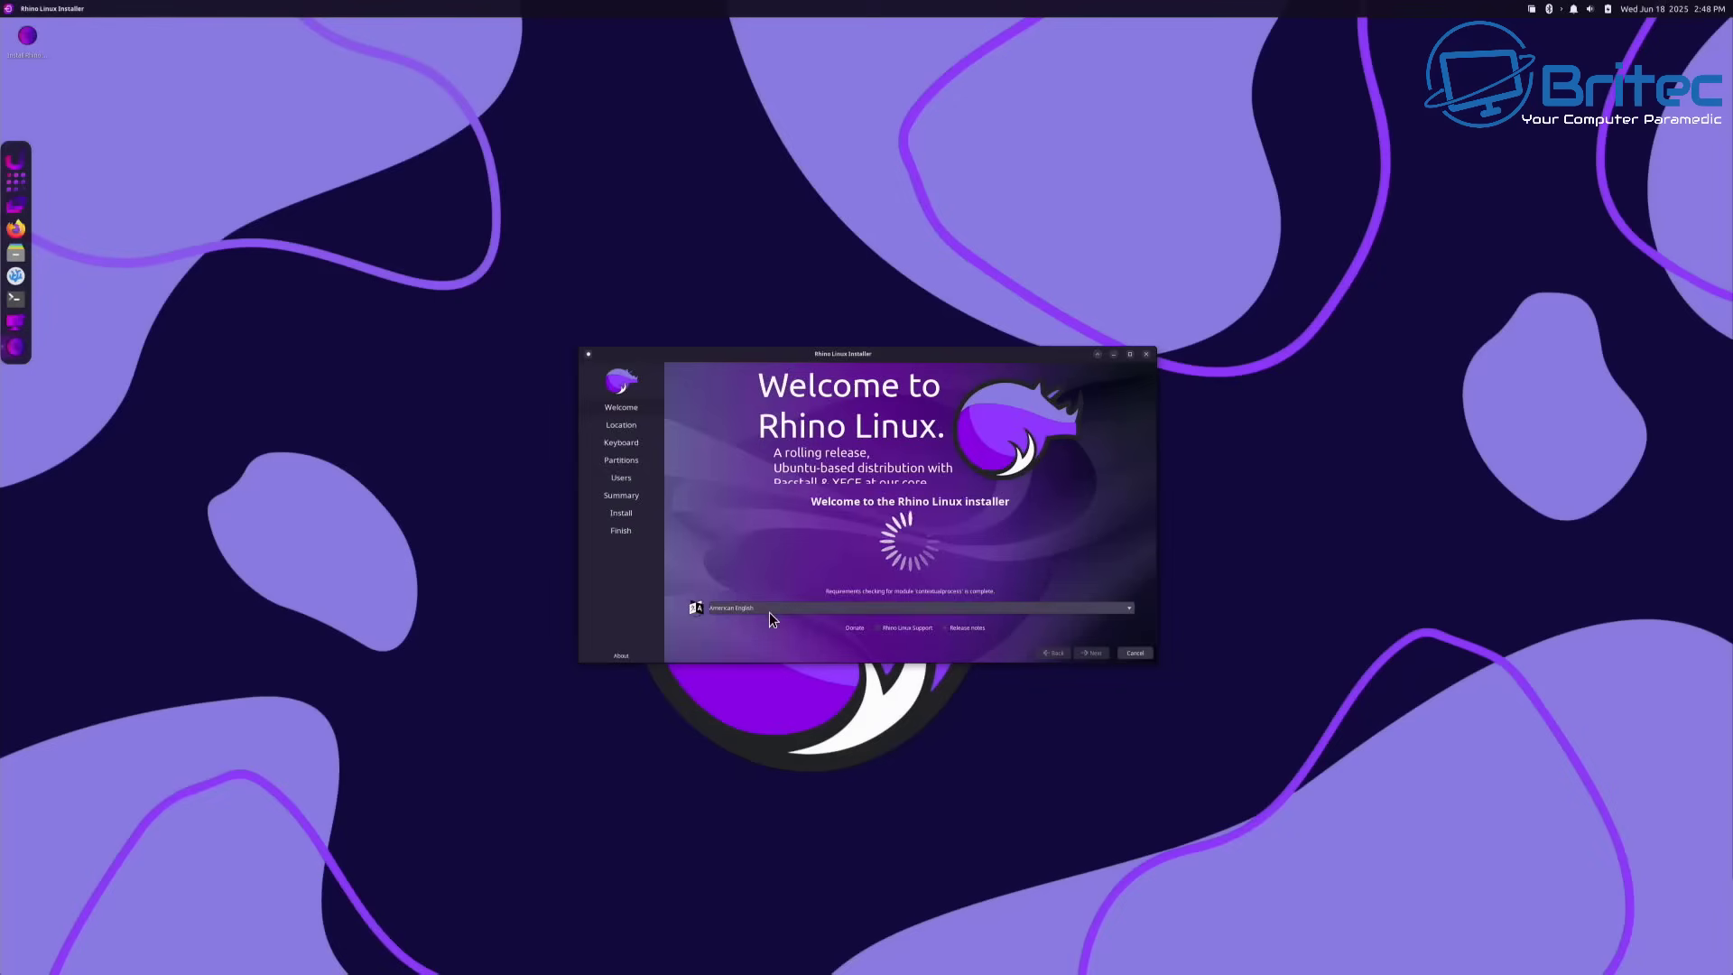
{"action": "left_click", "coordinate": [1116, 608]}
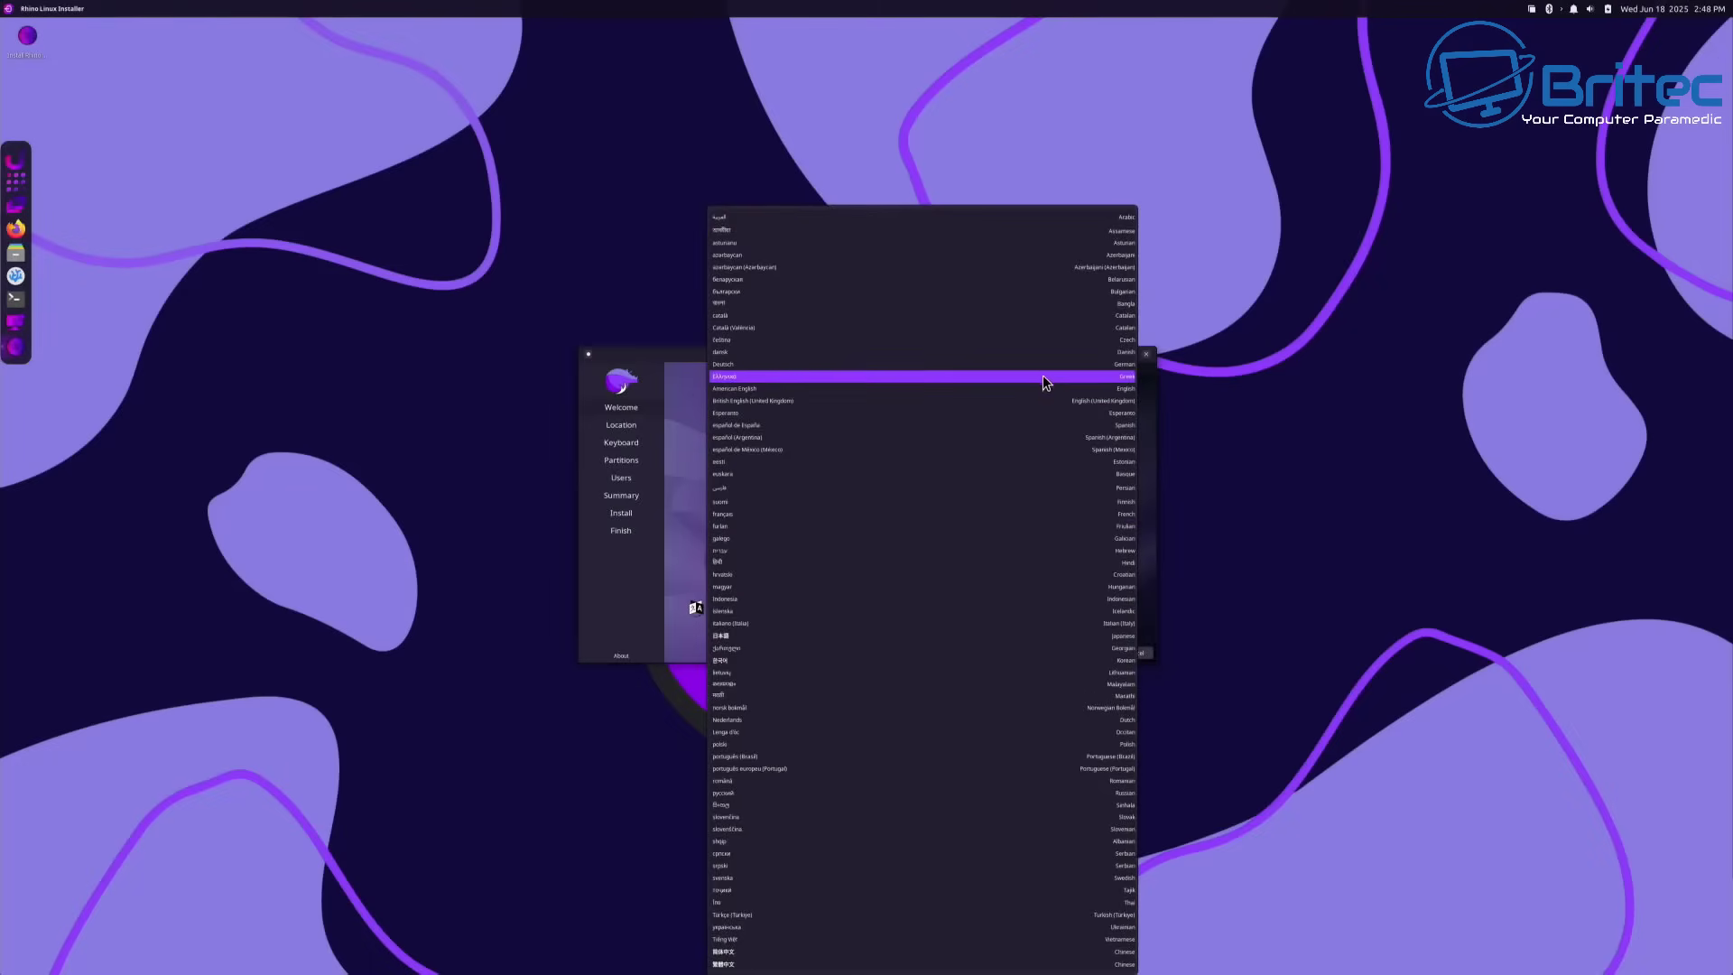
{"action": "left_click", "coordinate": [1038, 402]}
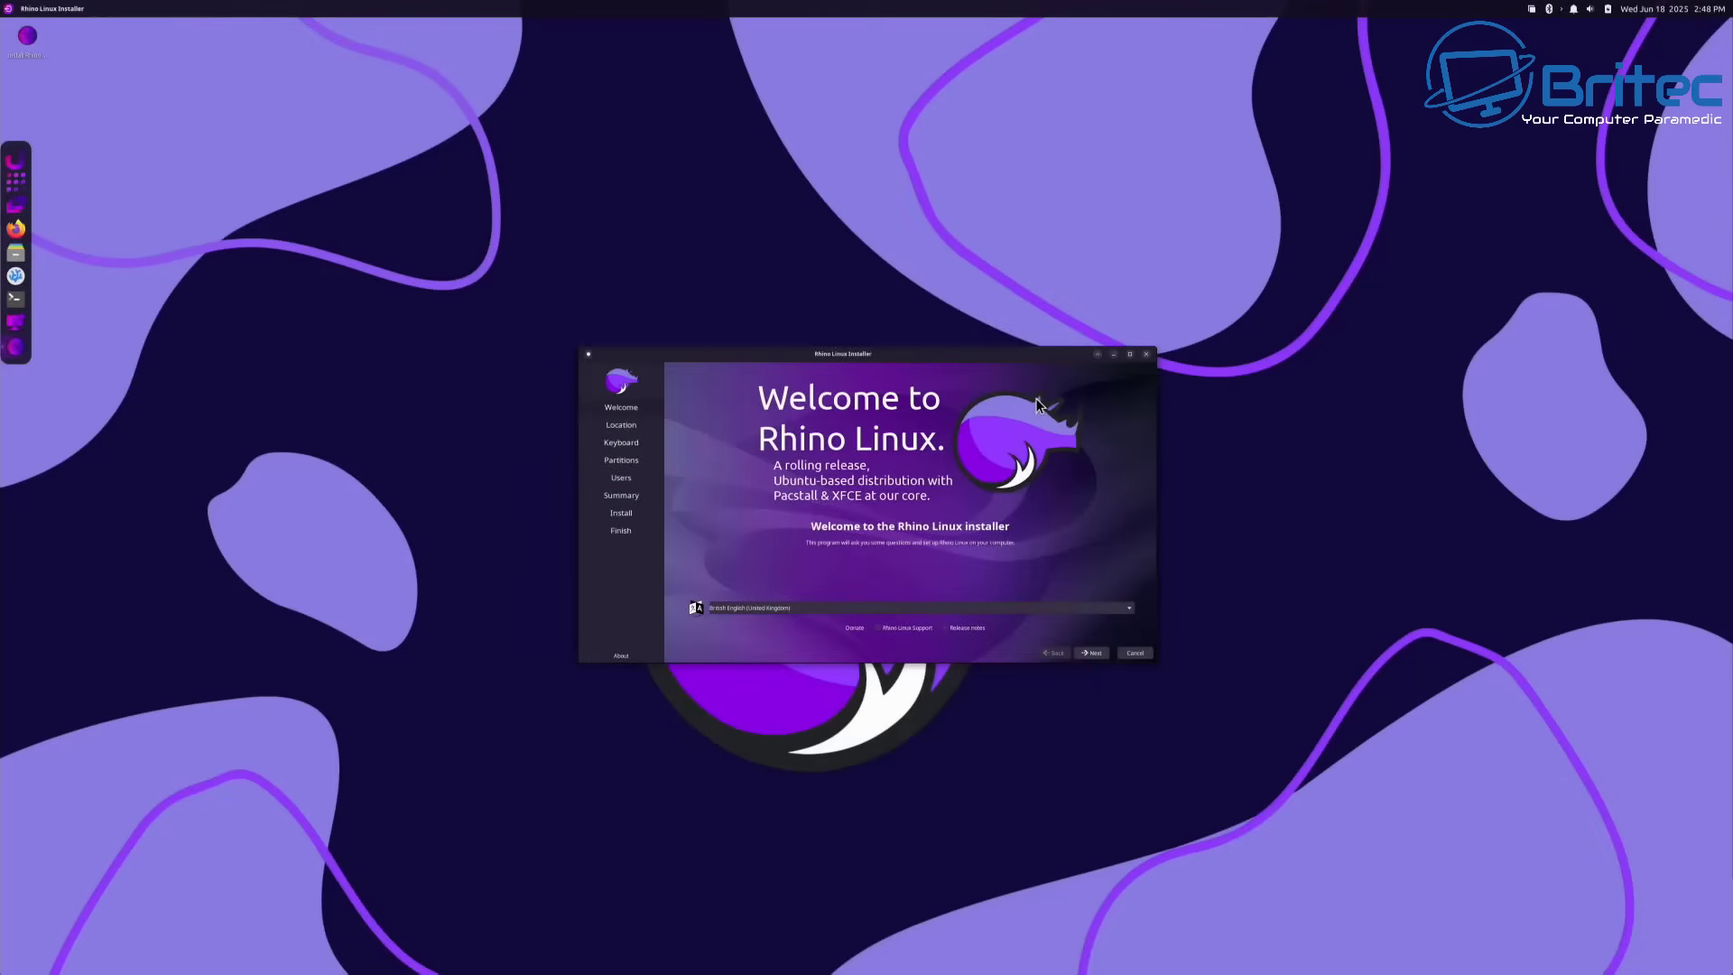
Step: Accept the Europe/London location and English (UK) keyboard to reach the Partitions page
{"action": "left_click", "coordinate": [1086, 655]}
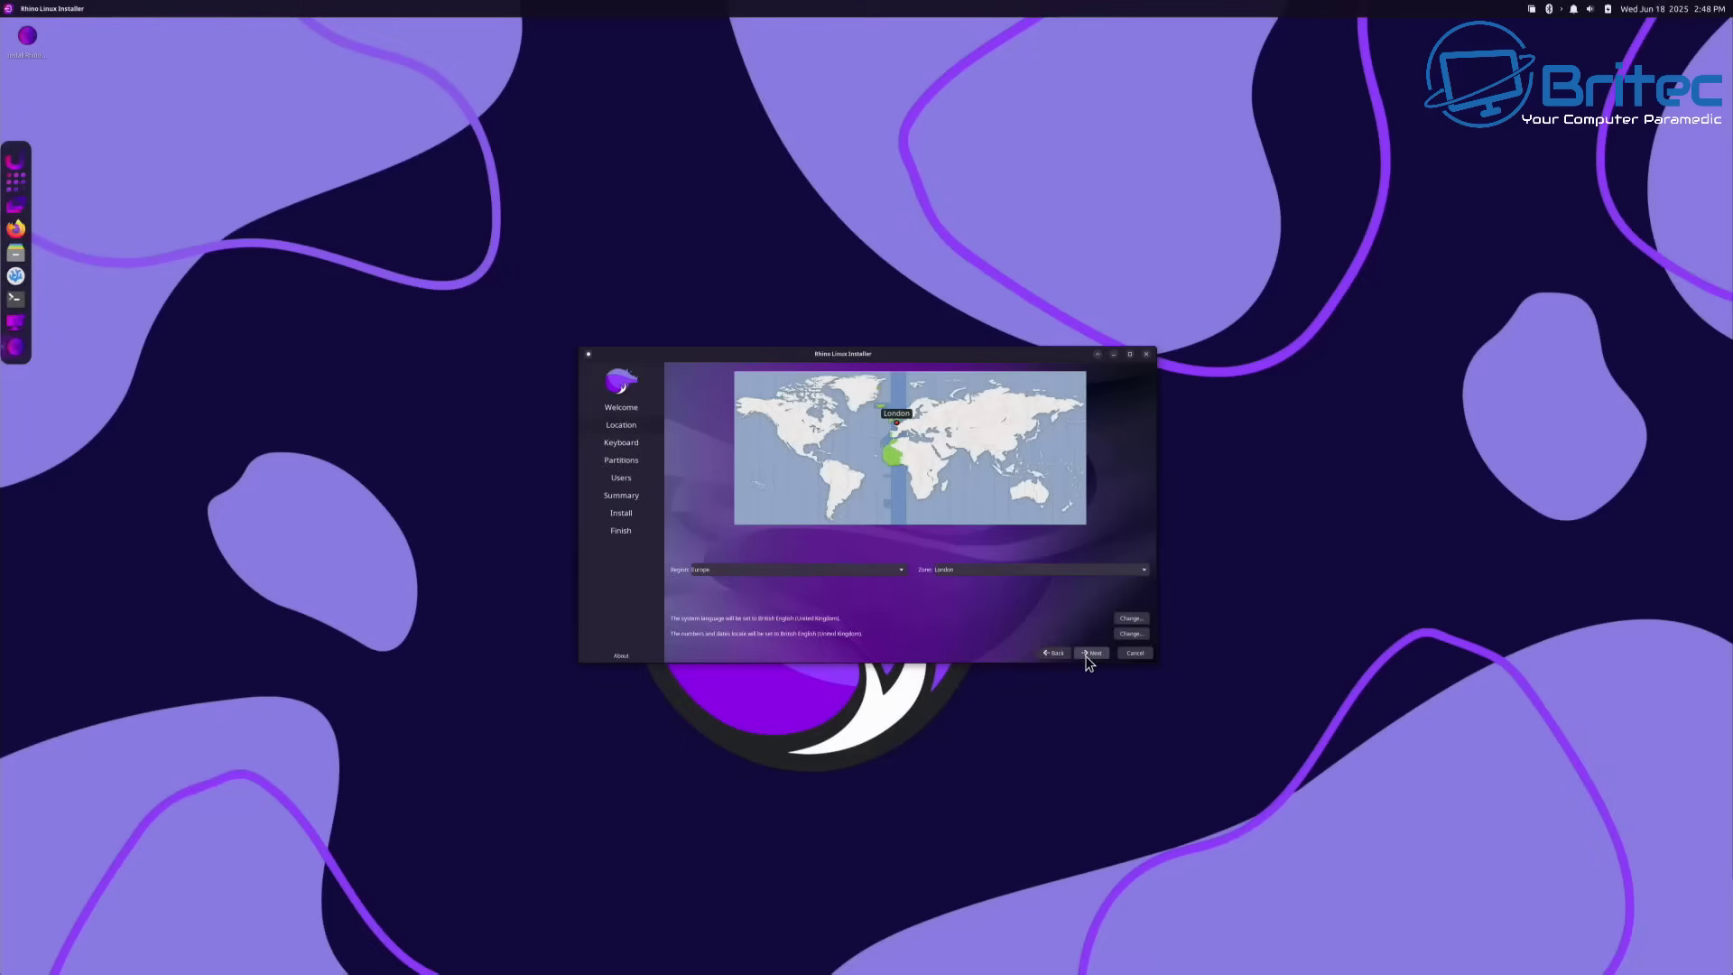
{"action": "left_click", "coordinate": [1088, 654]}
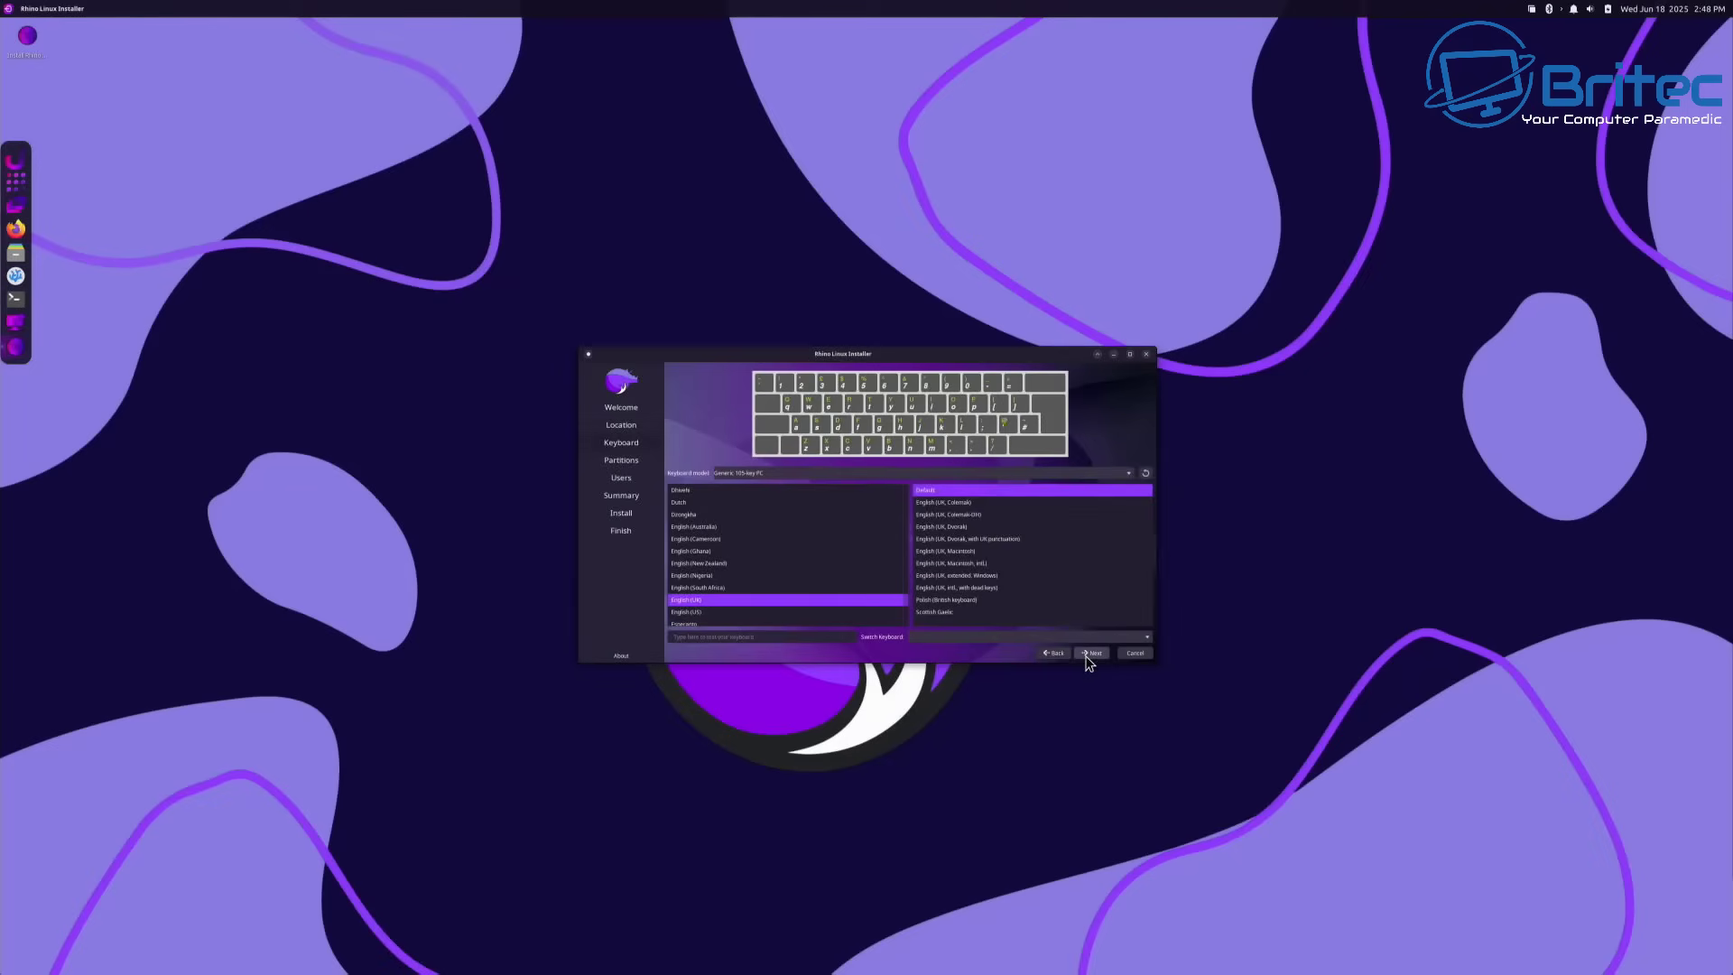
{"action": "left_click", "coordinate": [1090, 654]}
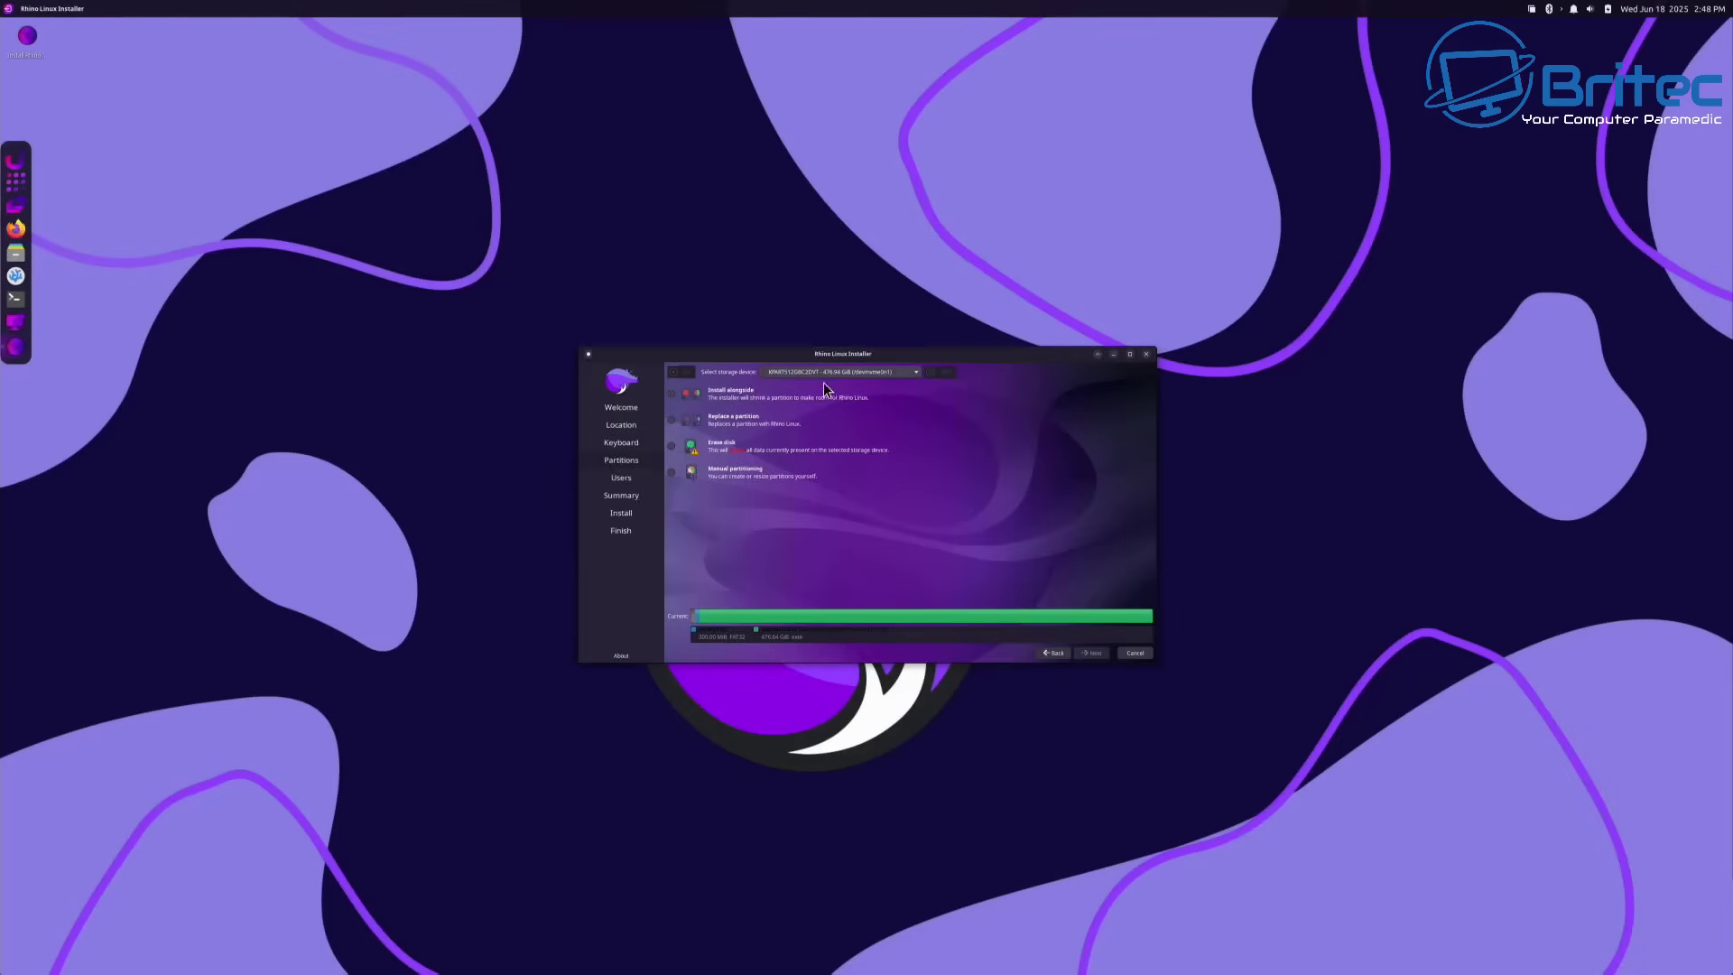
Step: Keep the 476.94 GiB NVMe drive as target, choose Erase disk, and continue
{"action": "left_click", "coordinate": [914, 370]}
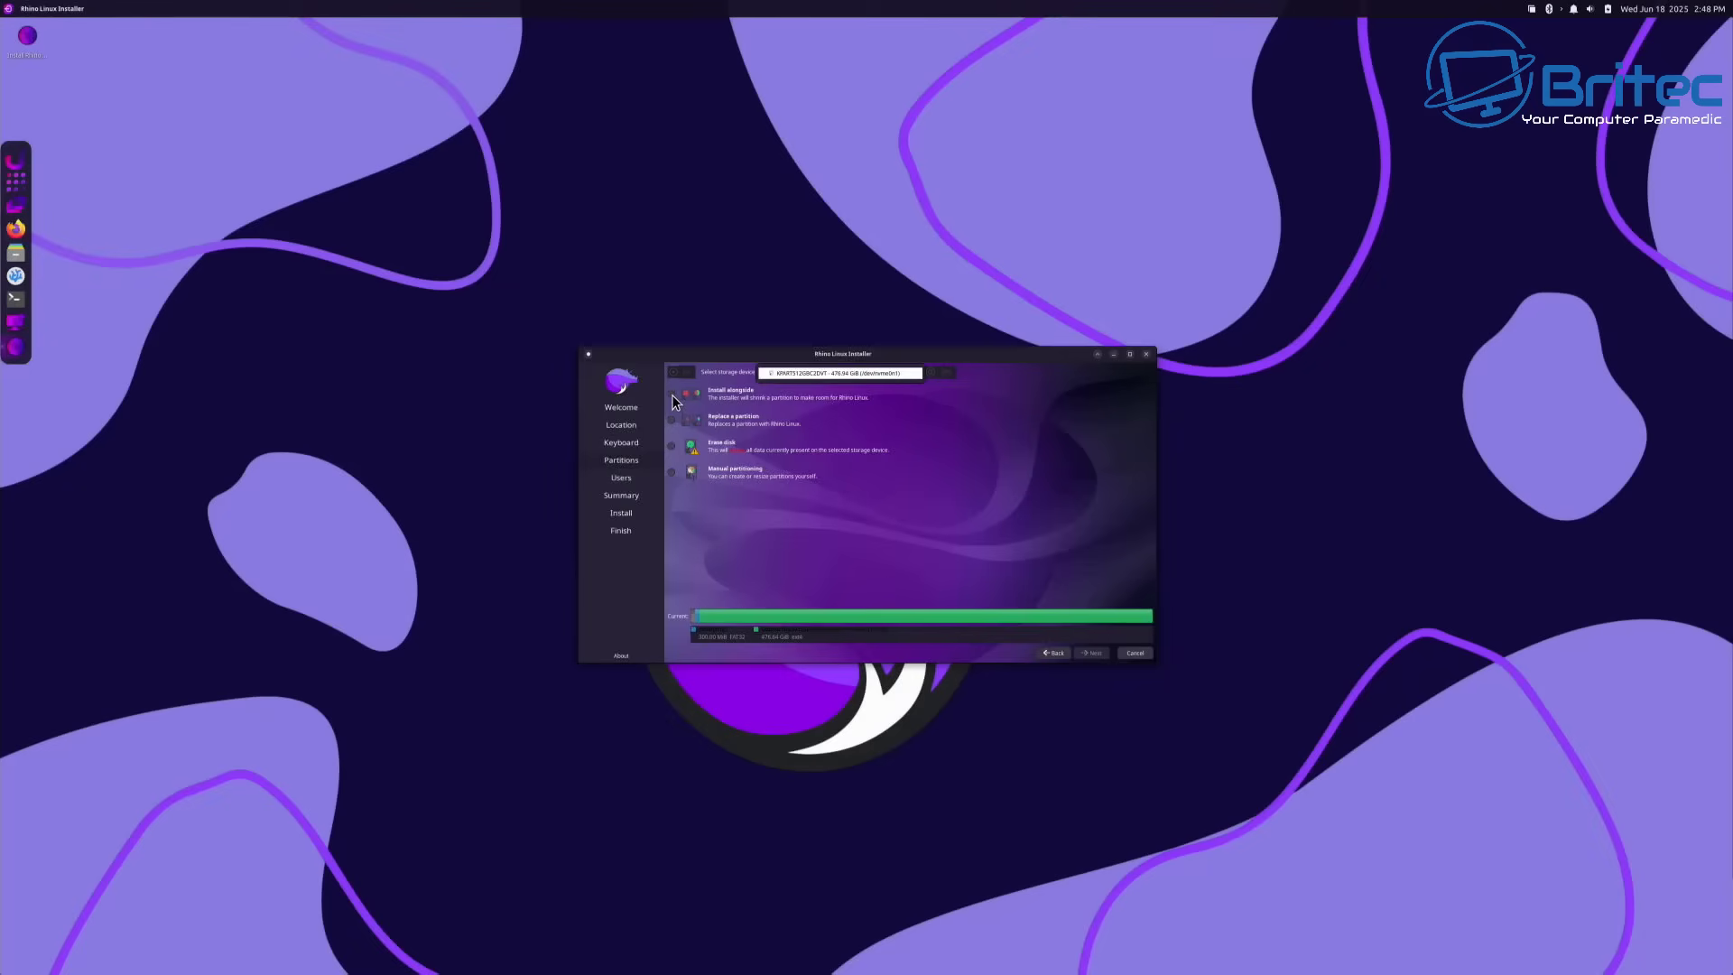
{"action": "left_click", "coordinate": [673, 445]}
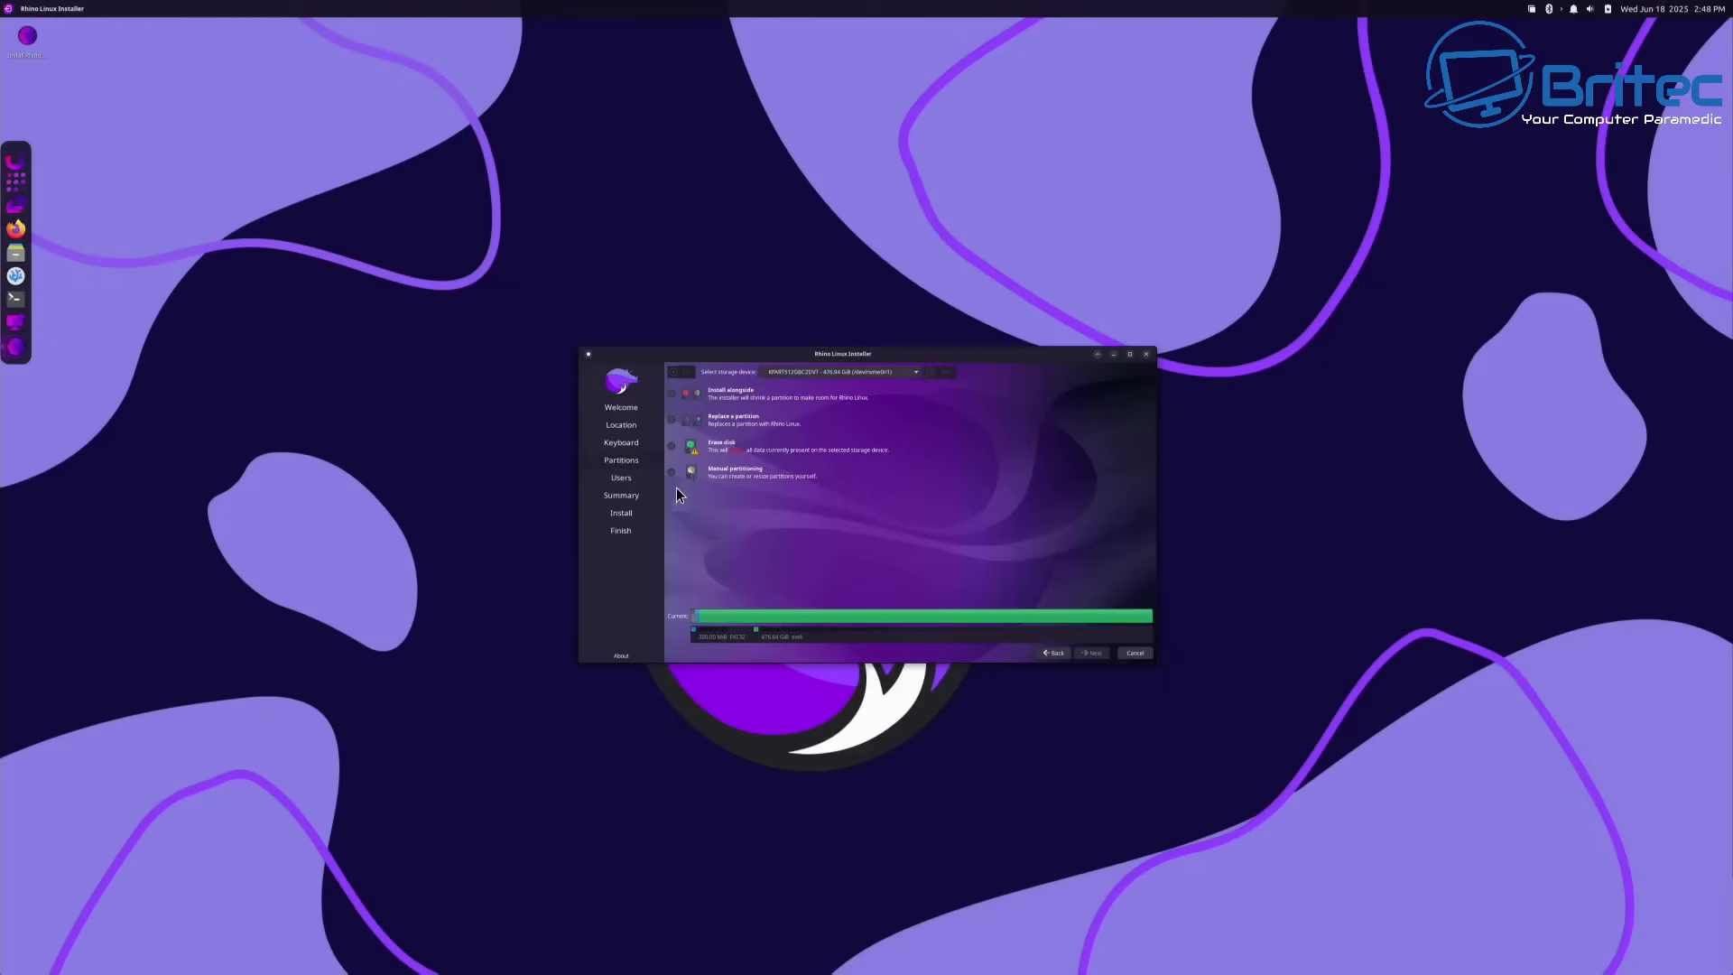
{"action": "left_click", "coordinate": [671, 445]}
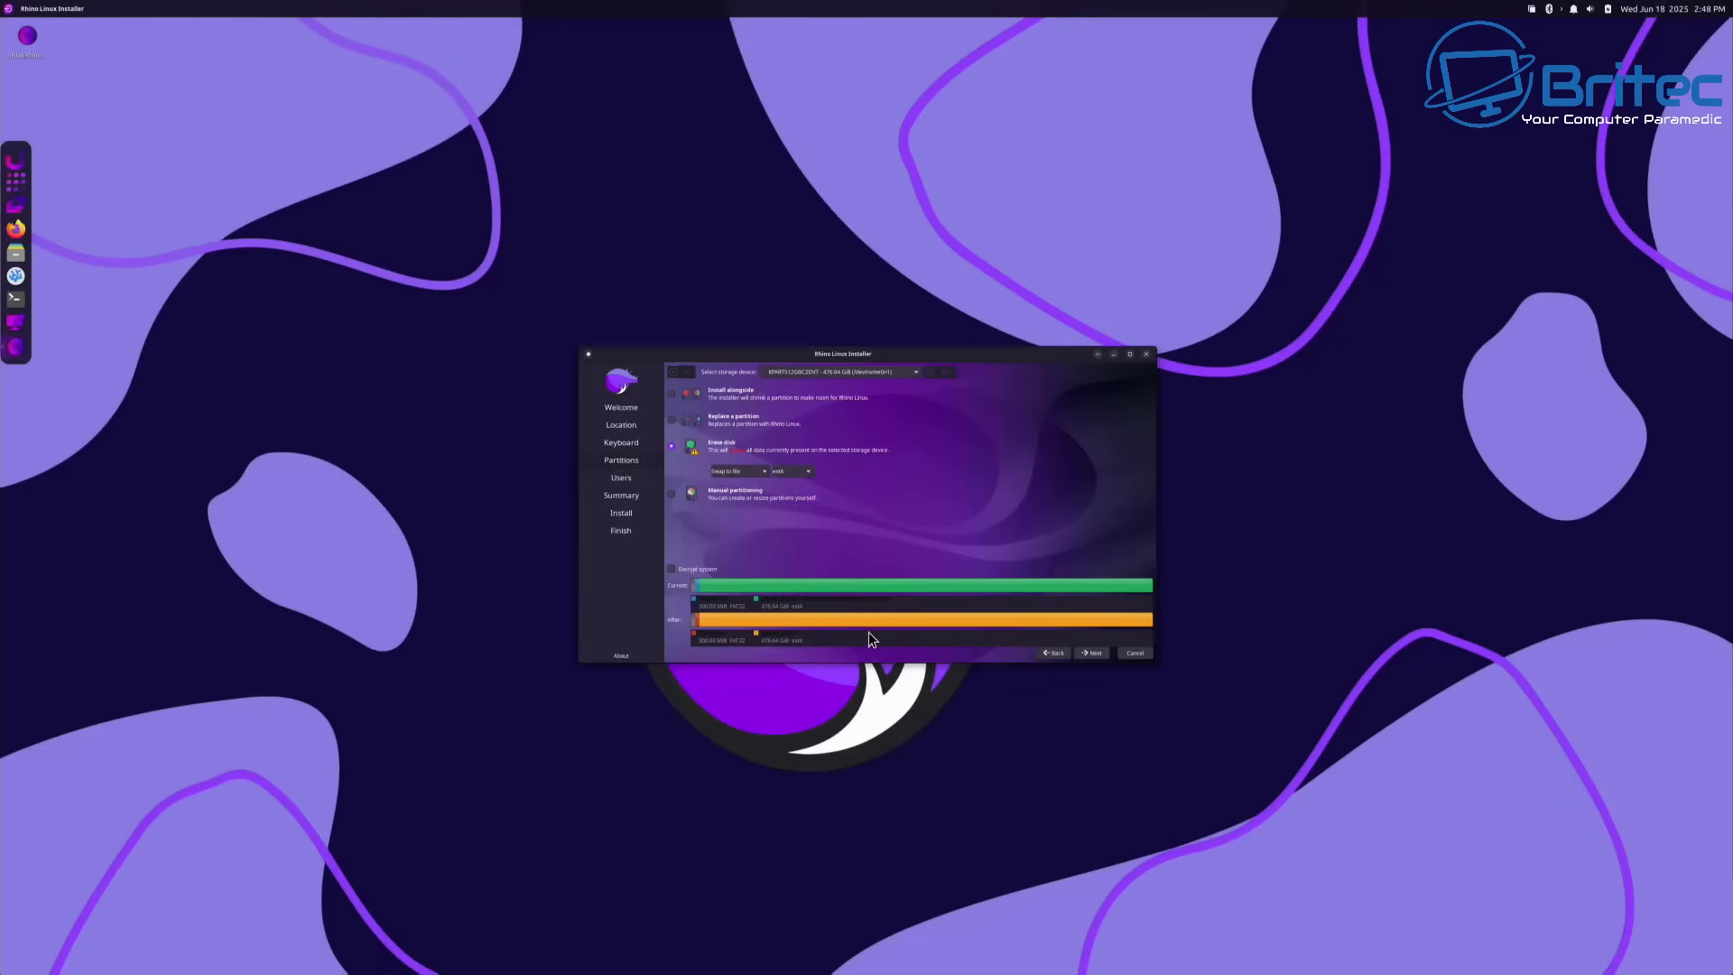
{"action": "left_click", "coordinate": [1094, 653]}
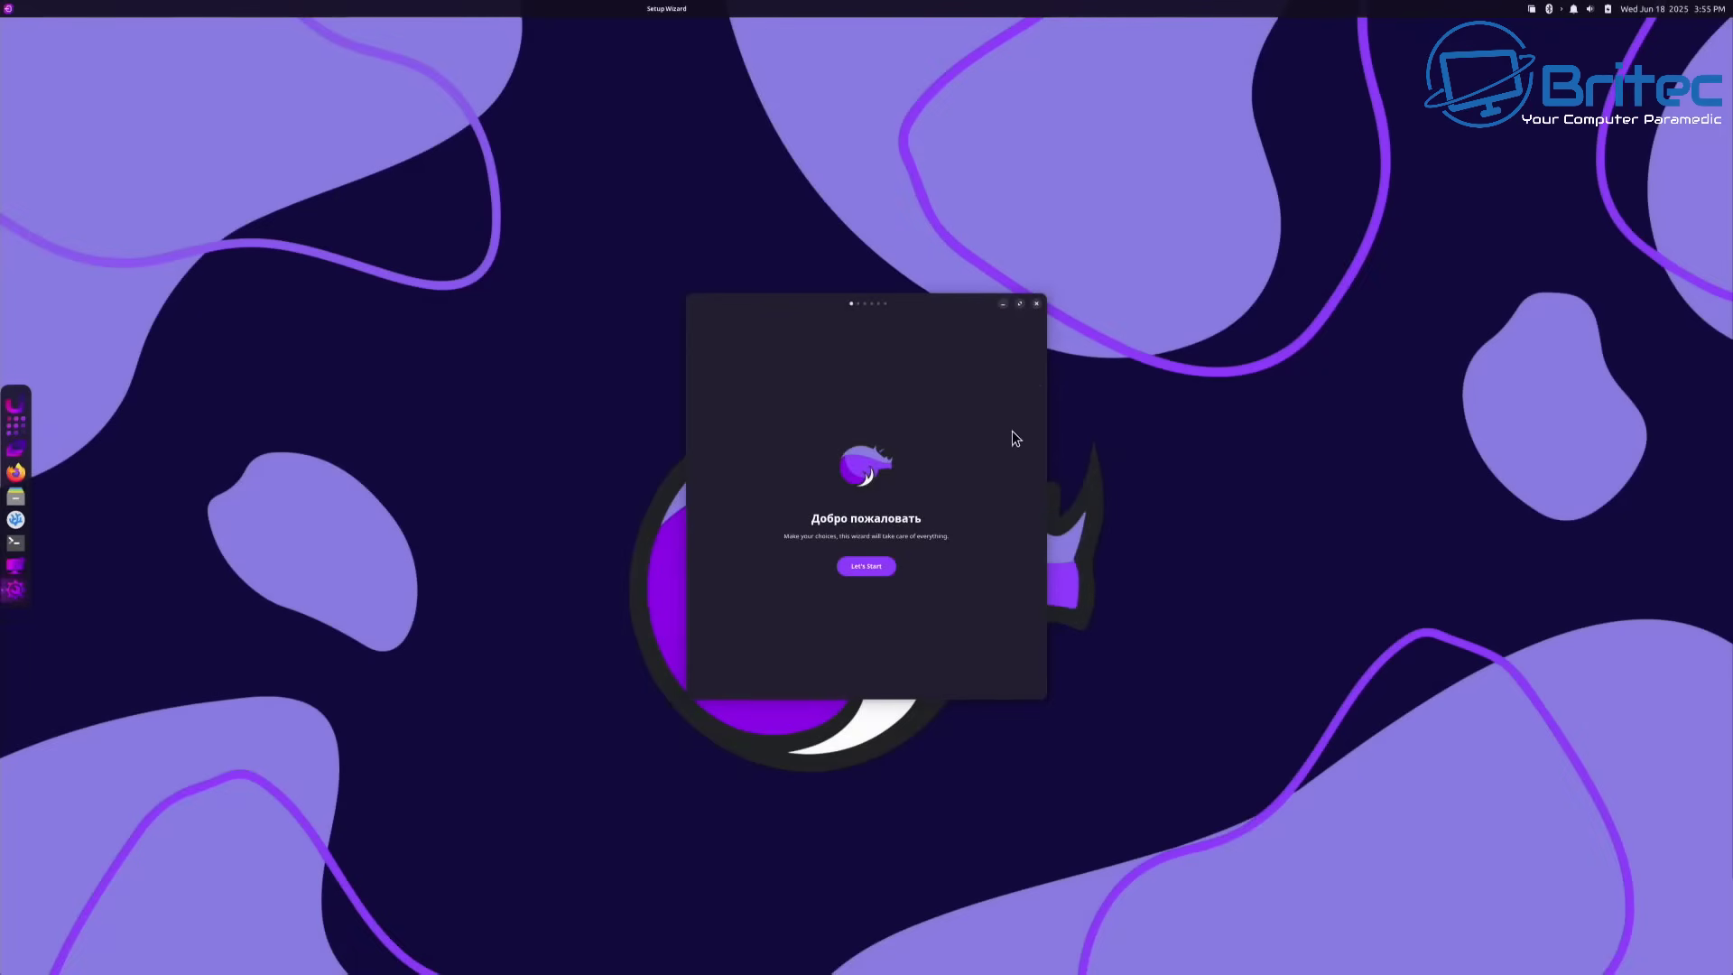
Step: Start the setup wizard, enable AppImage support, and accept the Containerization and Extra Settings pages
{"action": "left_click", "coordinate": [866, 567]}
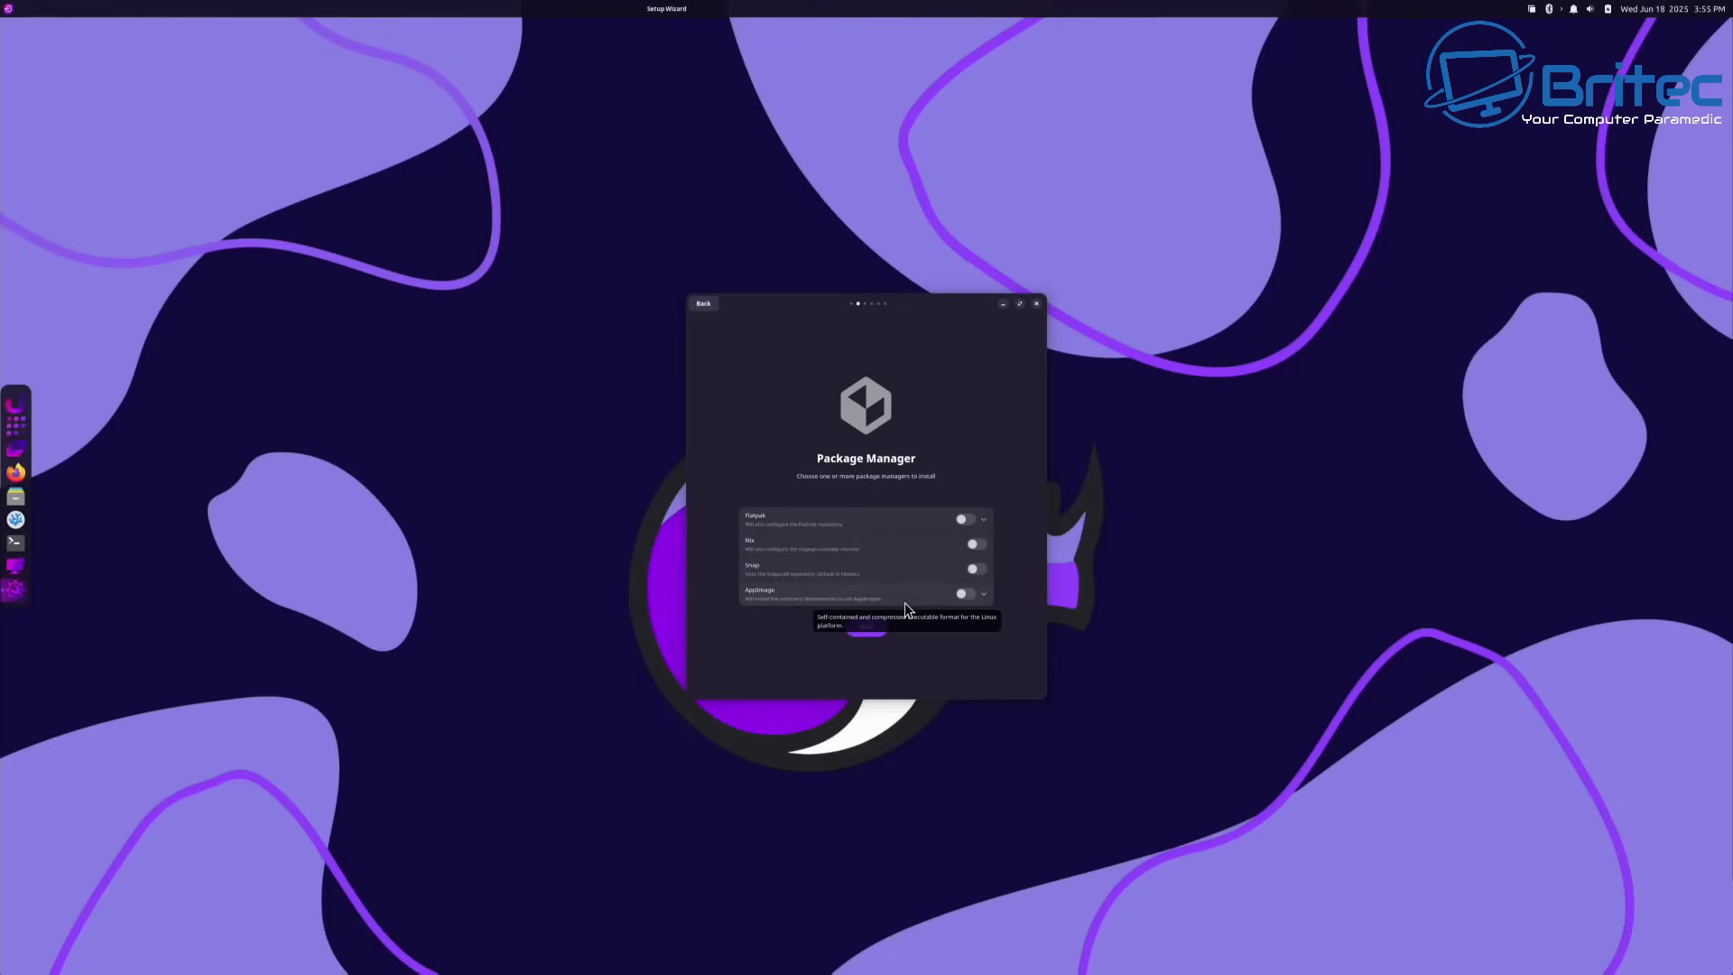
{"action": "left_click", "coordinate": [963, 593]}
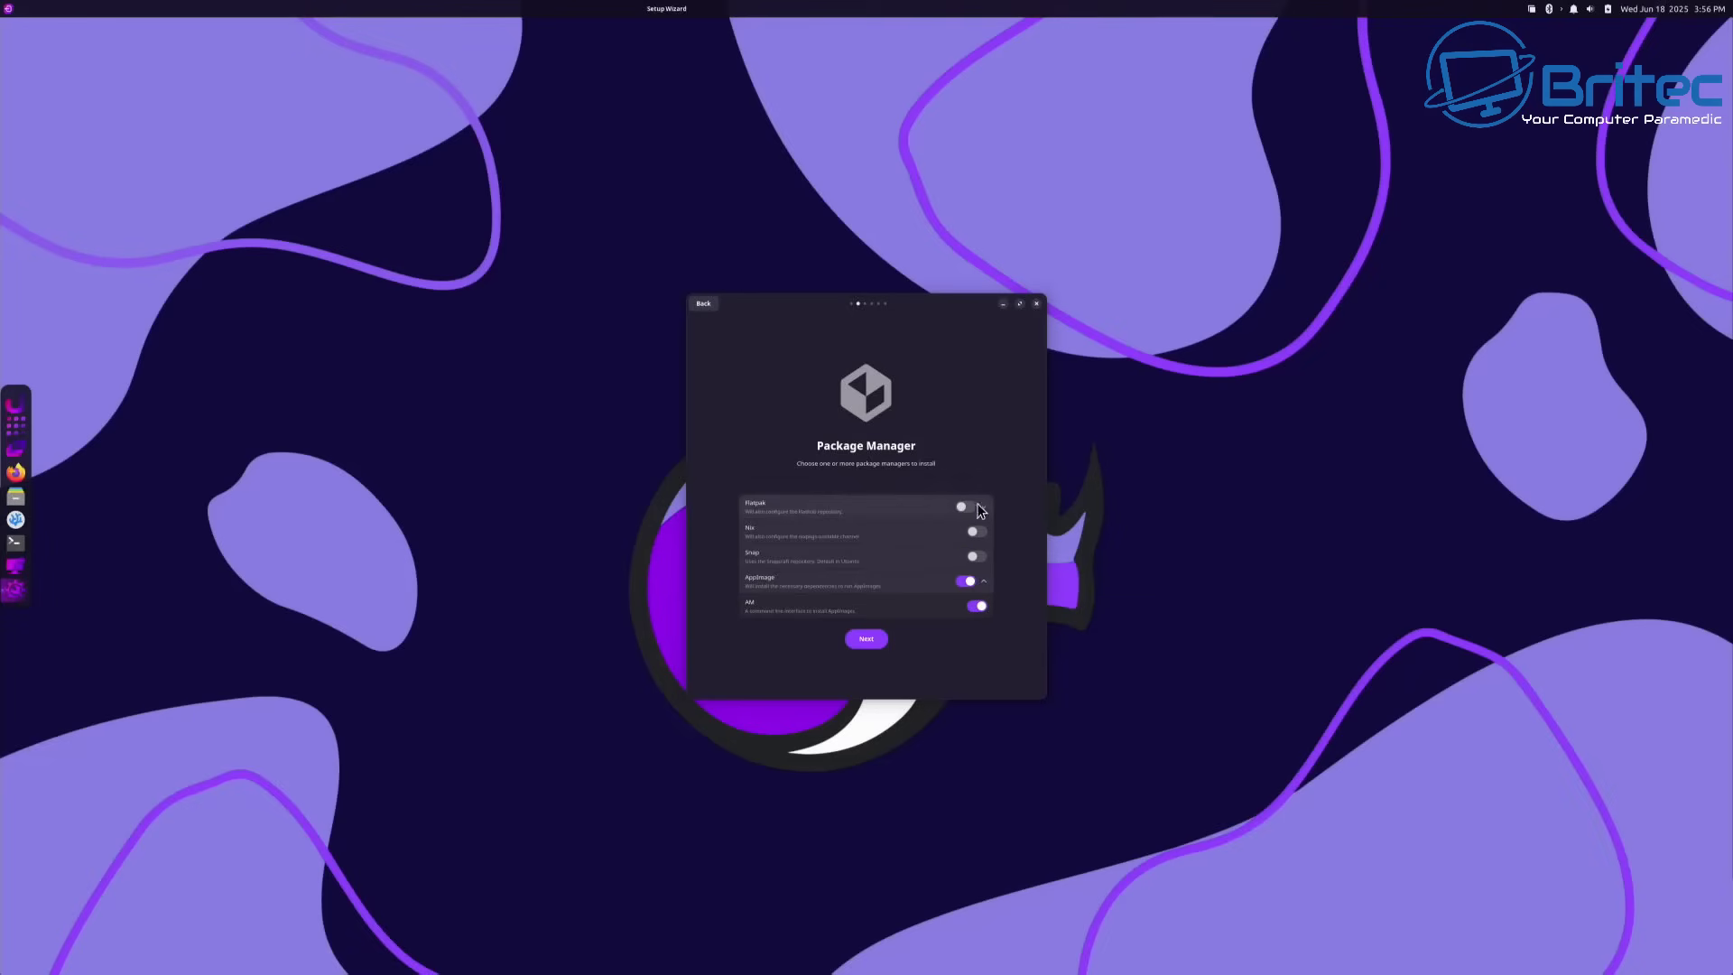
{"action": "left_click", "coordinate": [852, 640]}
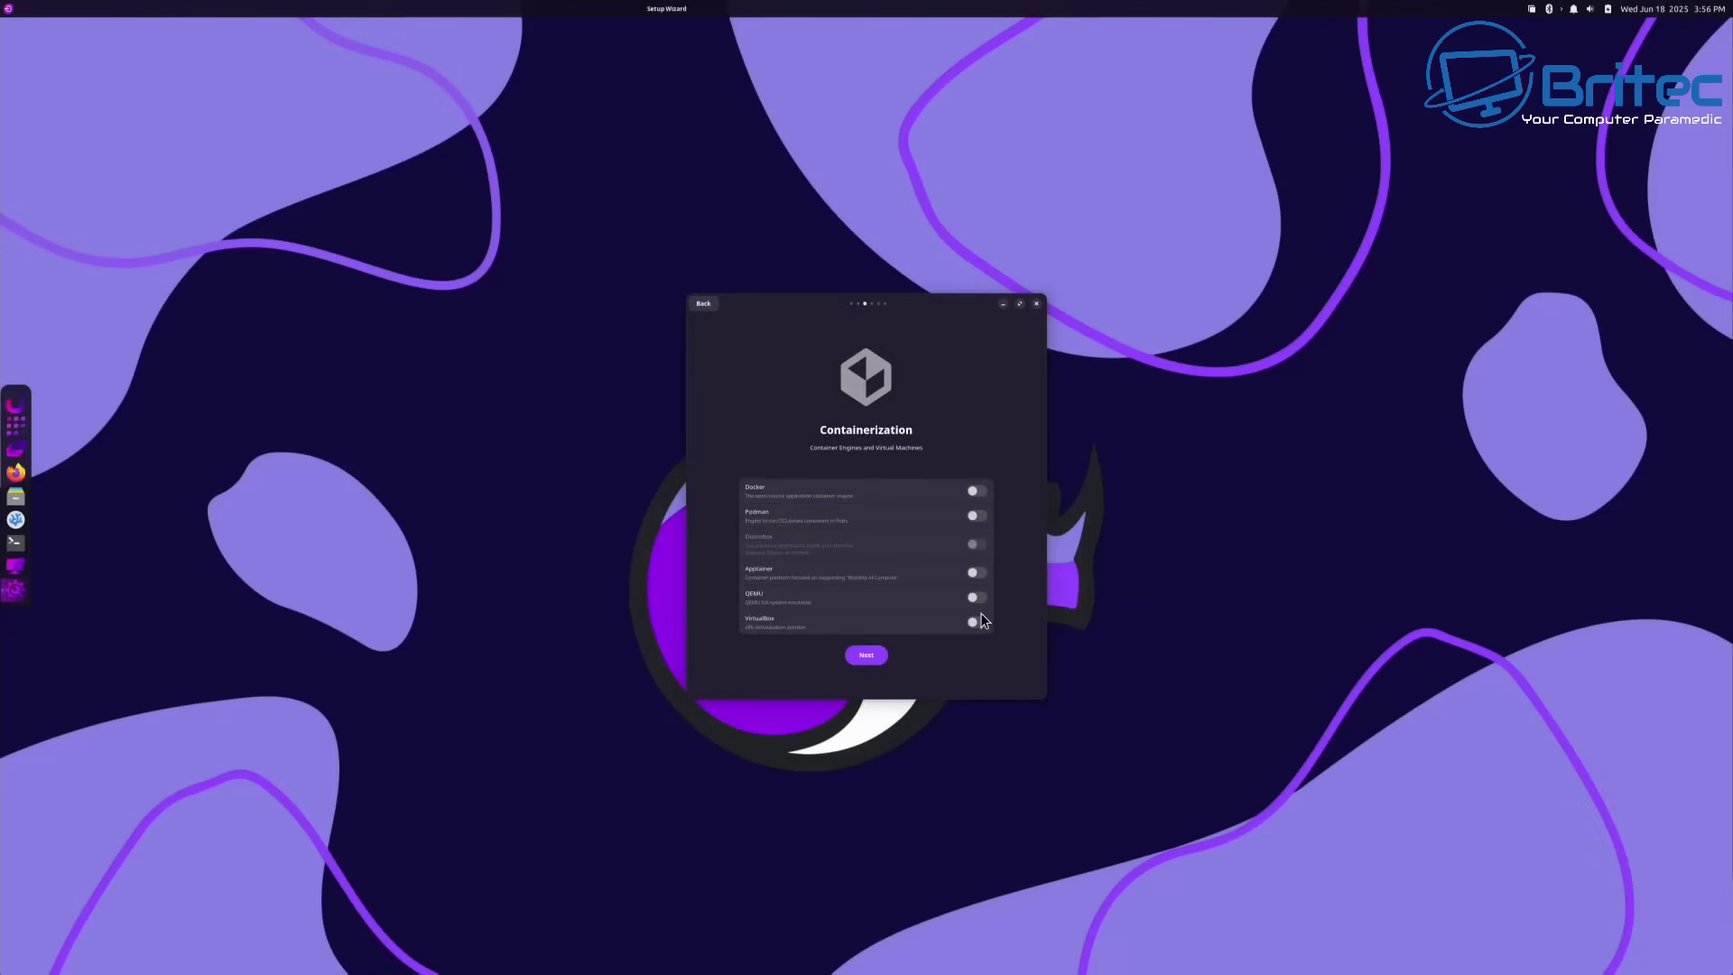
{"action": "left_click", "coordinate": [862, 655]}
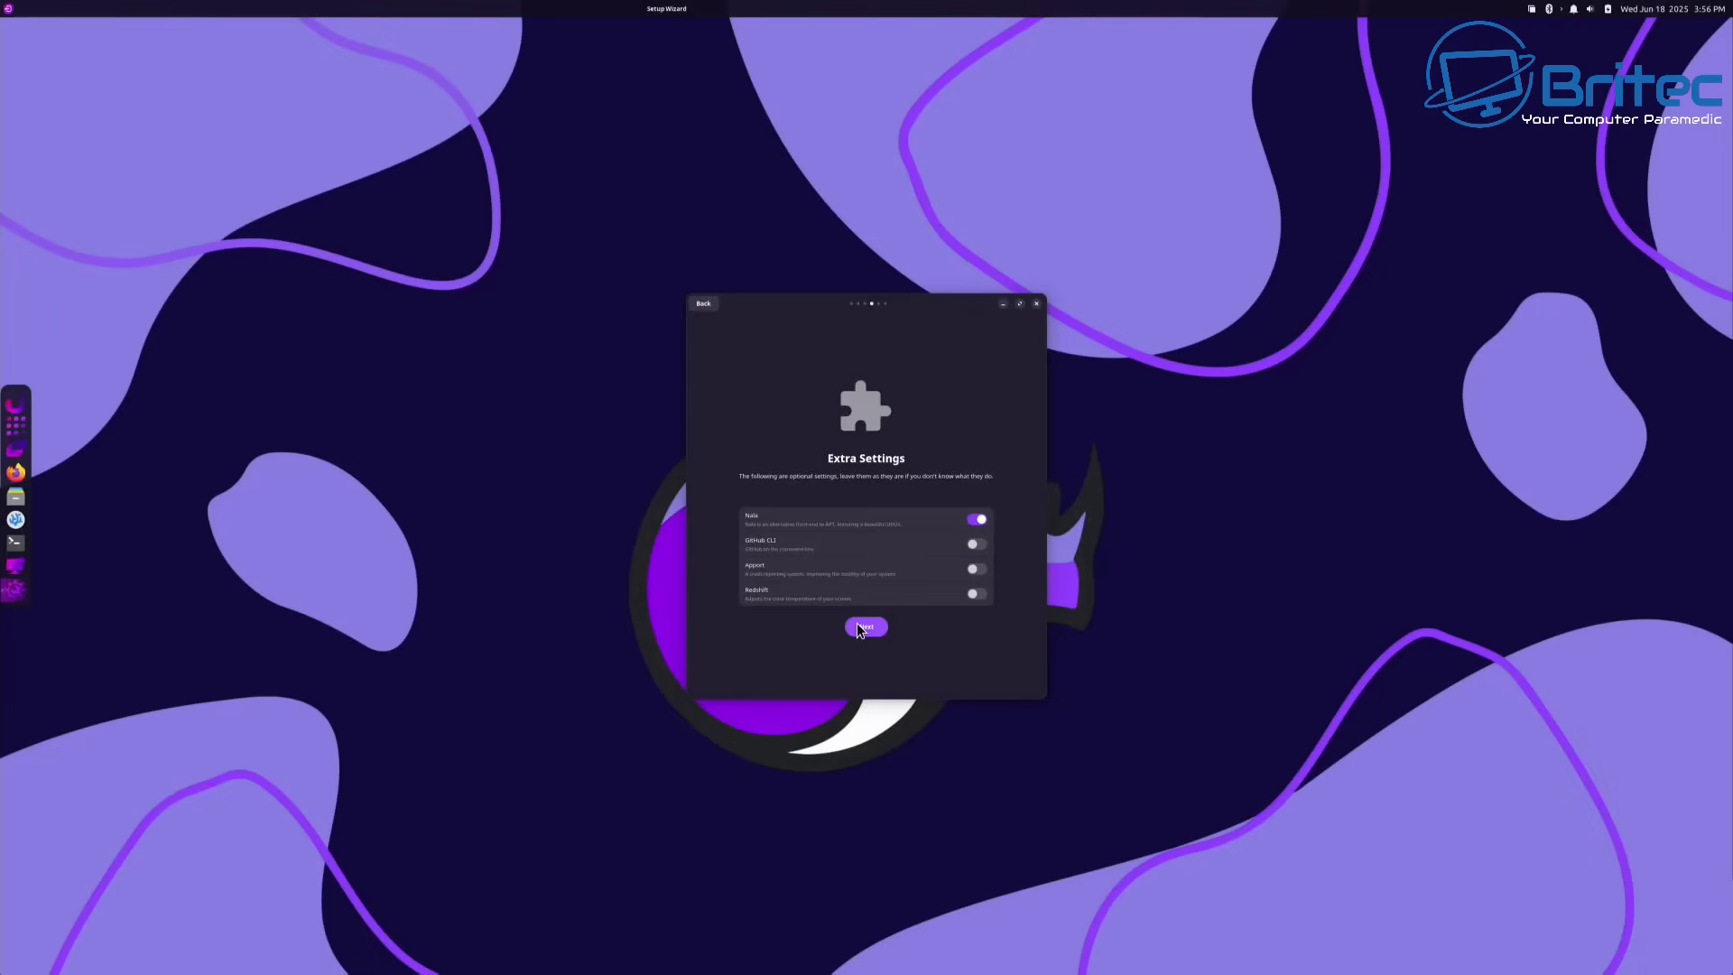
{"action": "left_click", "coordinate": [859, 626]}
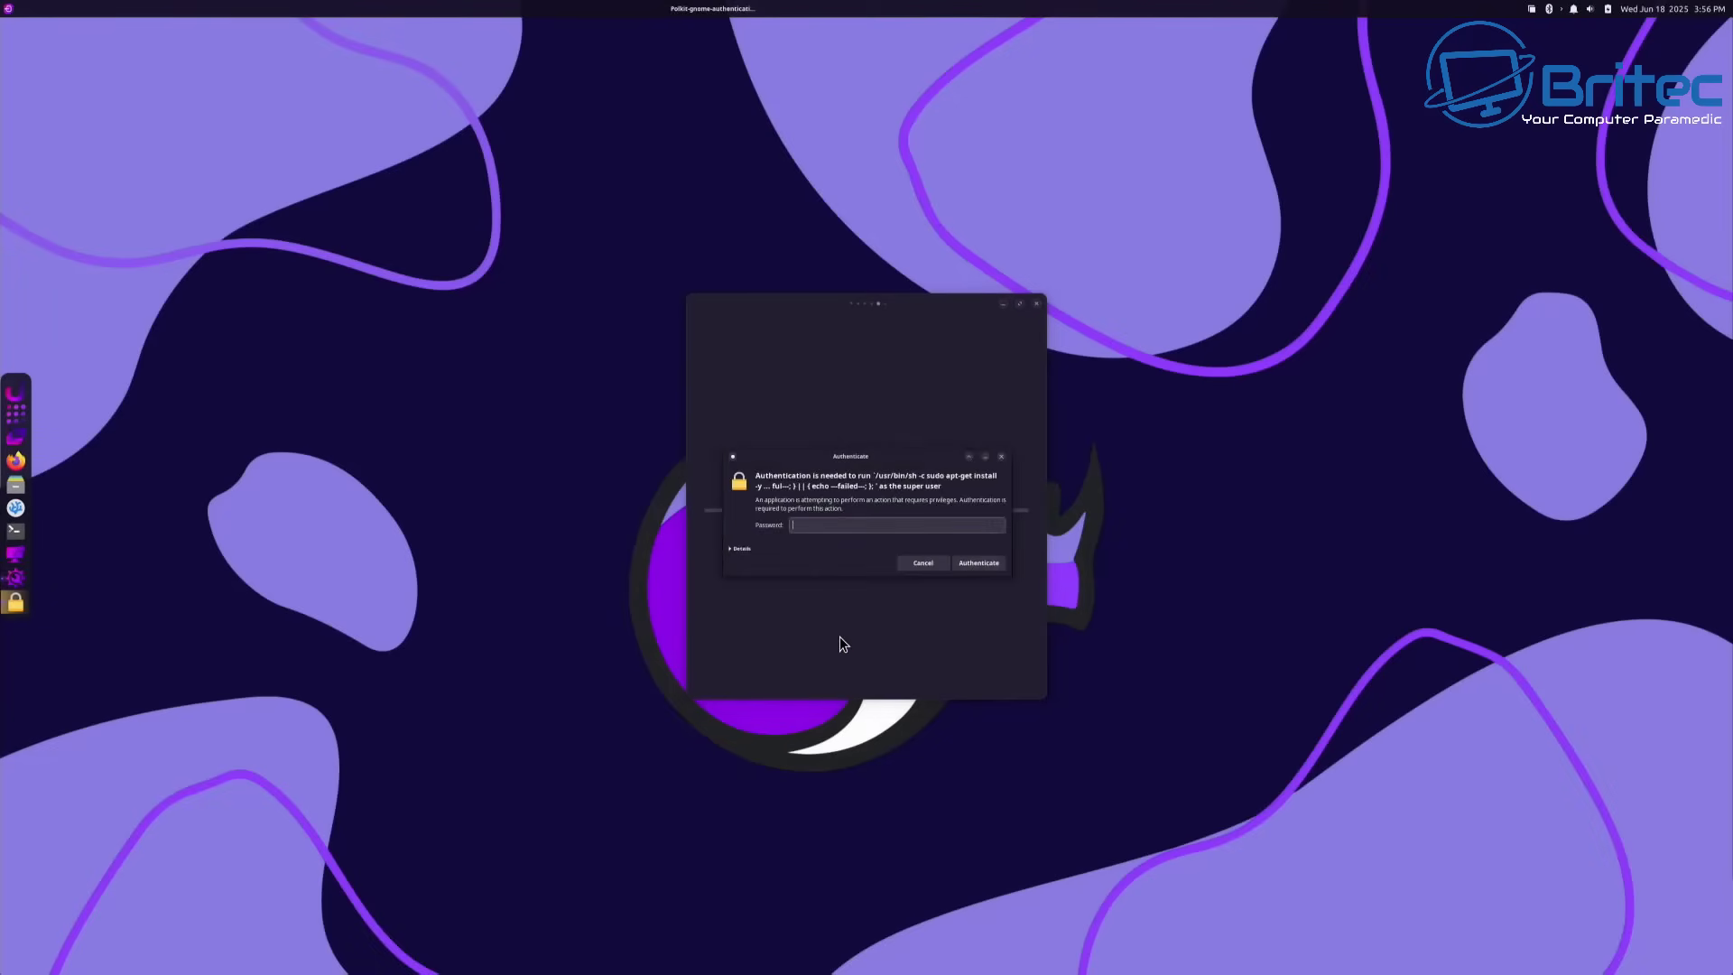
Step: Authorise both setup prompts with the administrator password, then enter it at login after rebooting
{"action": "type", "text": "•••••••"}
{"action": "key", "text": "Return"}
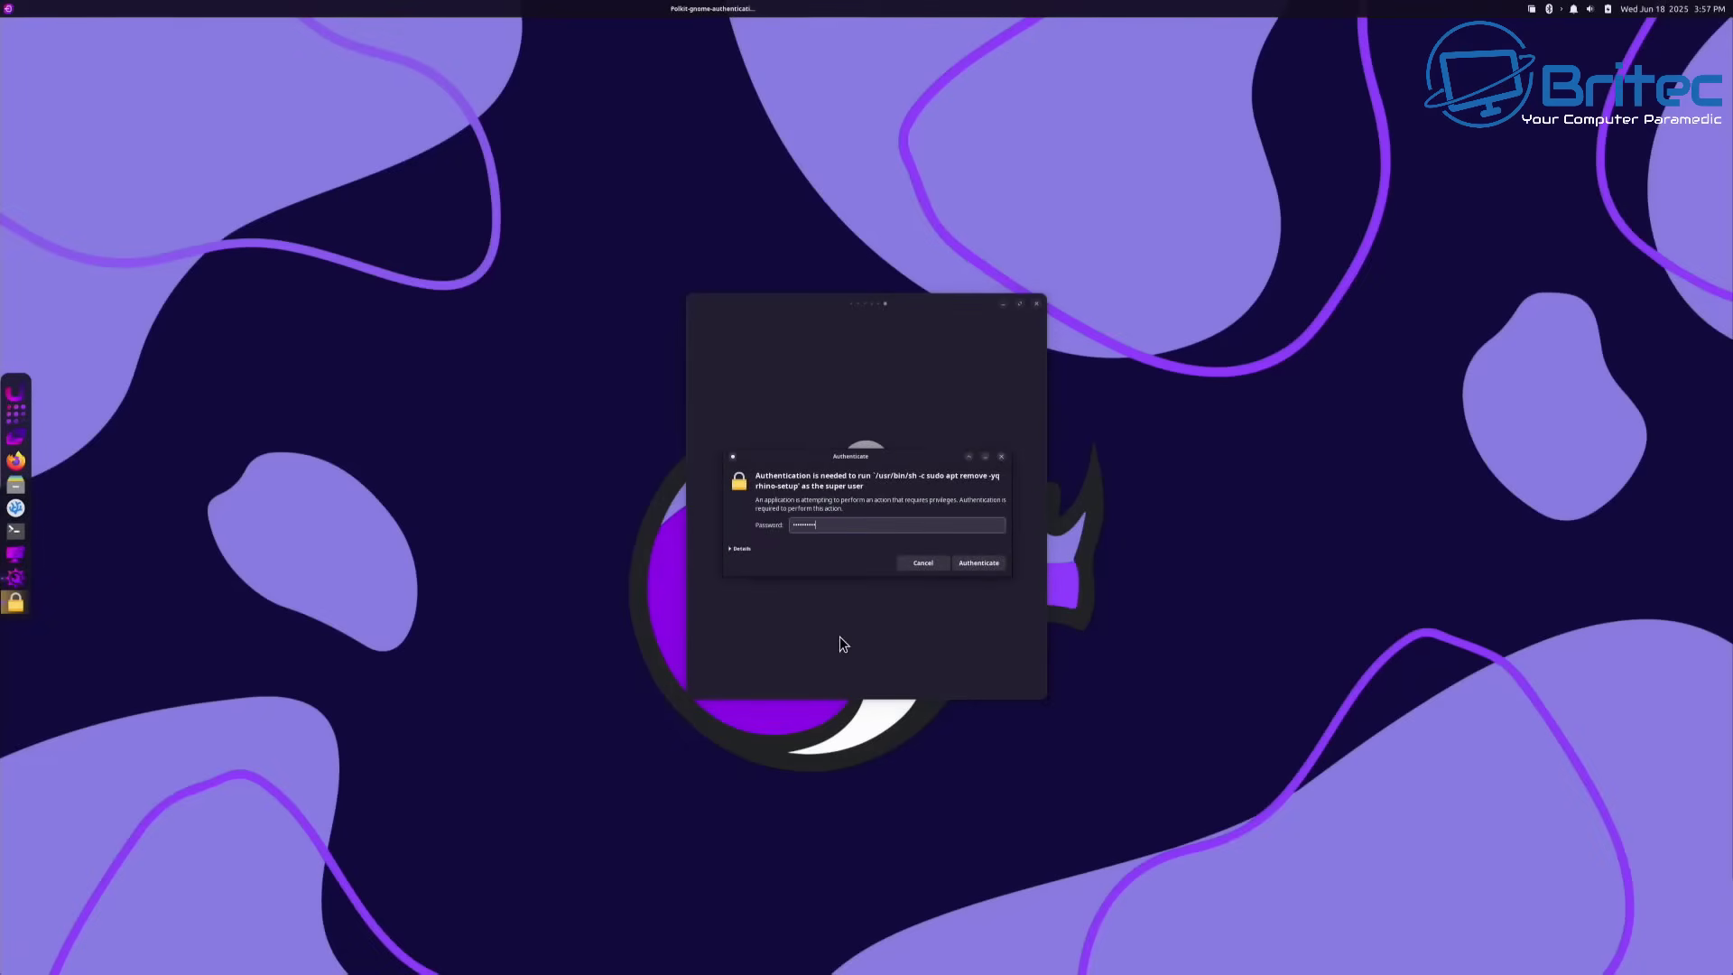
{"action": "key", "text": "Return"}
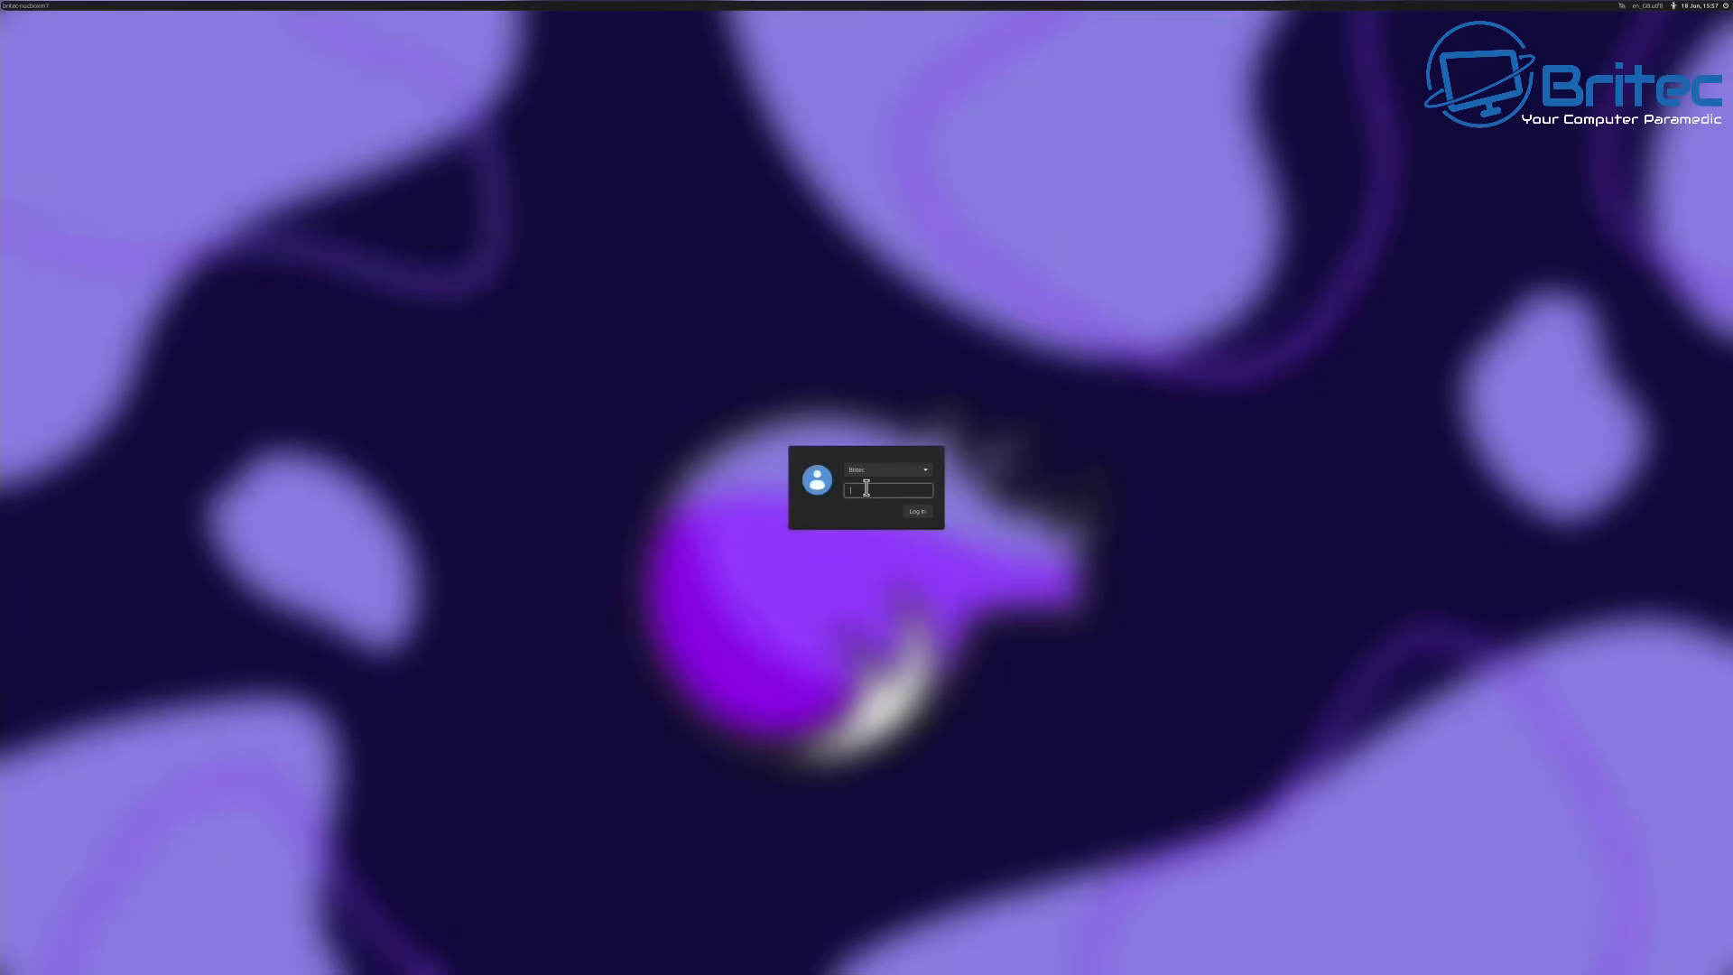
{"action": "type", "text": "•"}
{"action": "key", "text": "Return"}
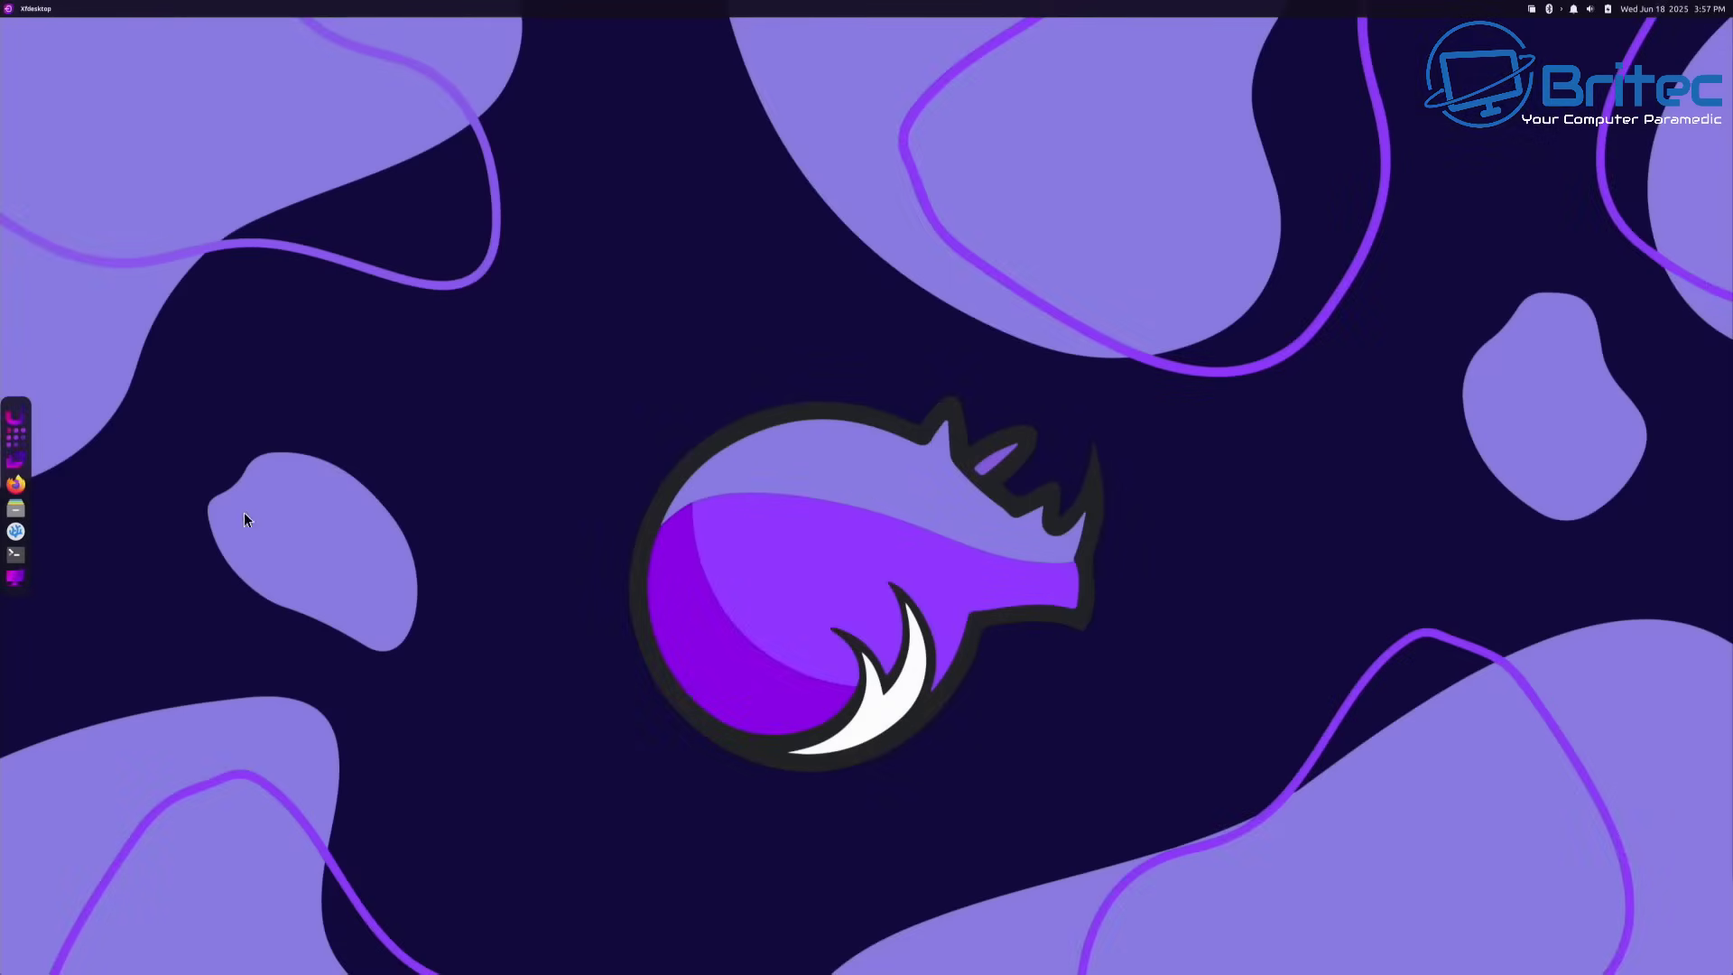
{"action": "left_click", "coordinate": [15, 416]}
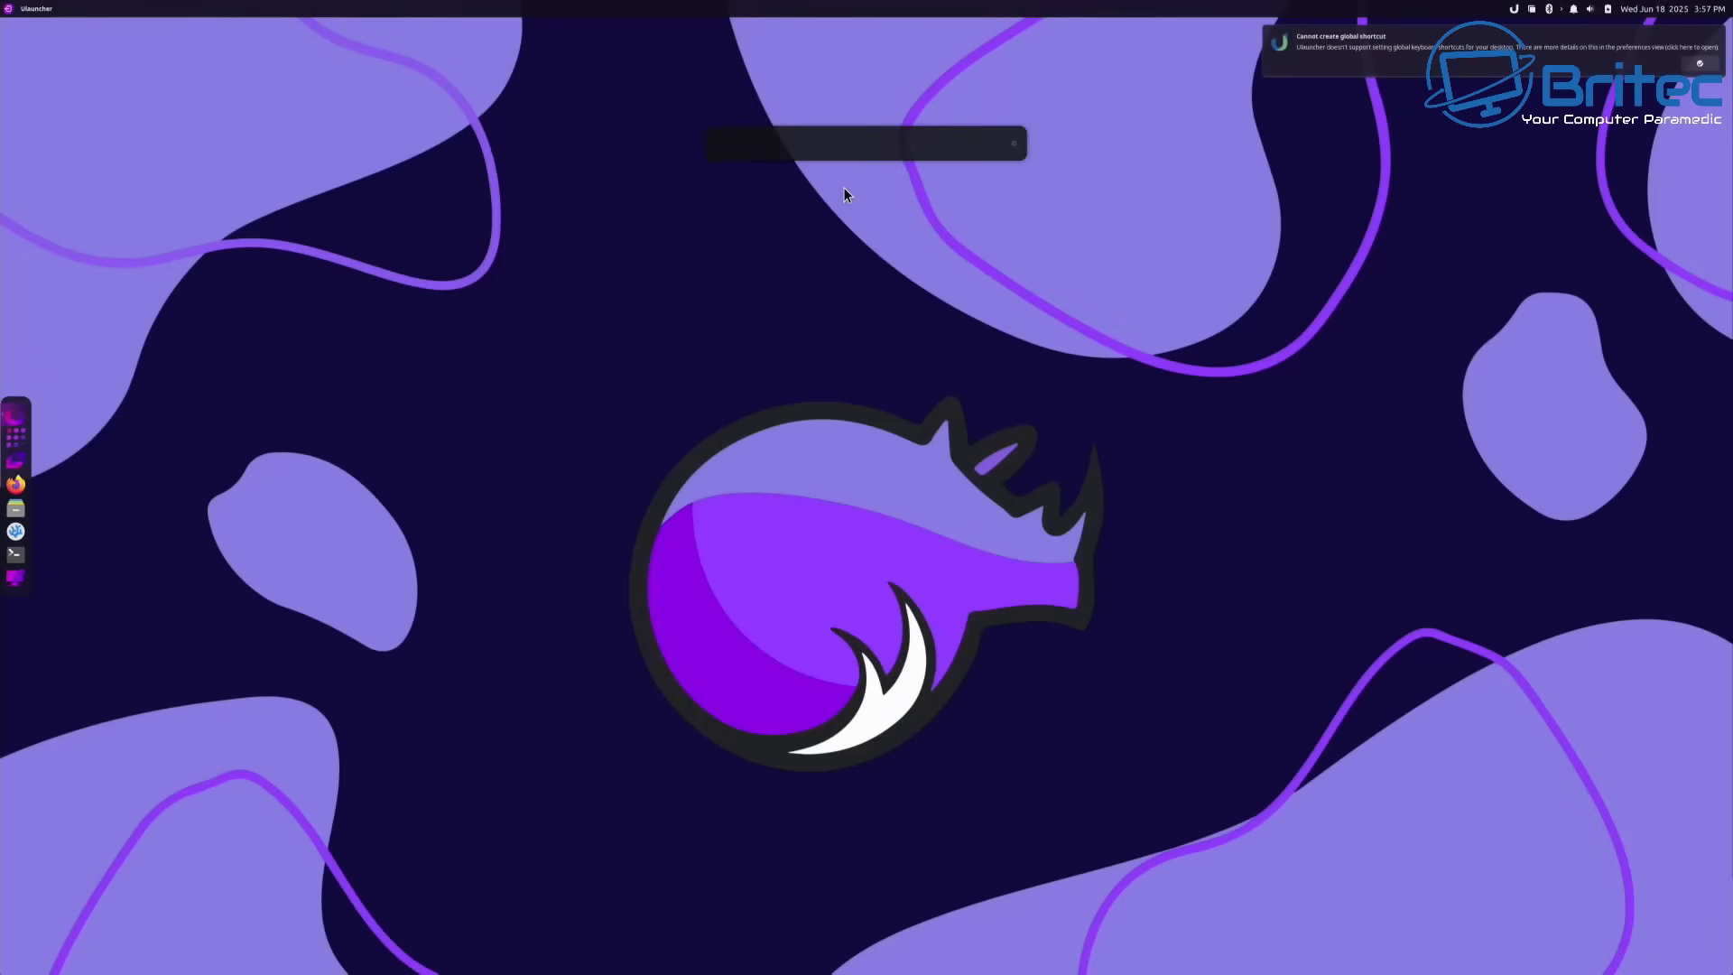
{"action": "type", "text": "set"}
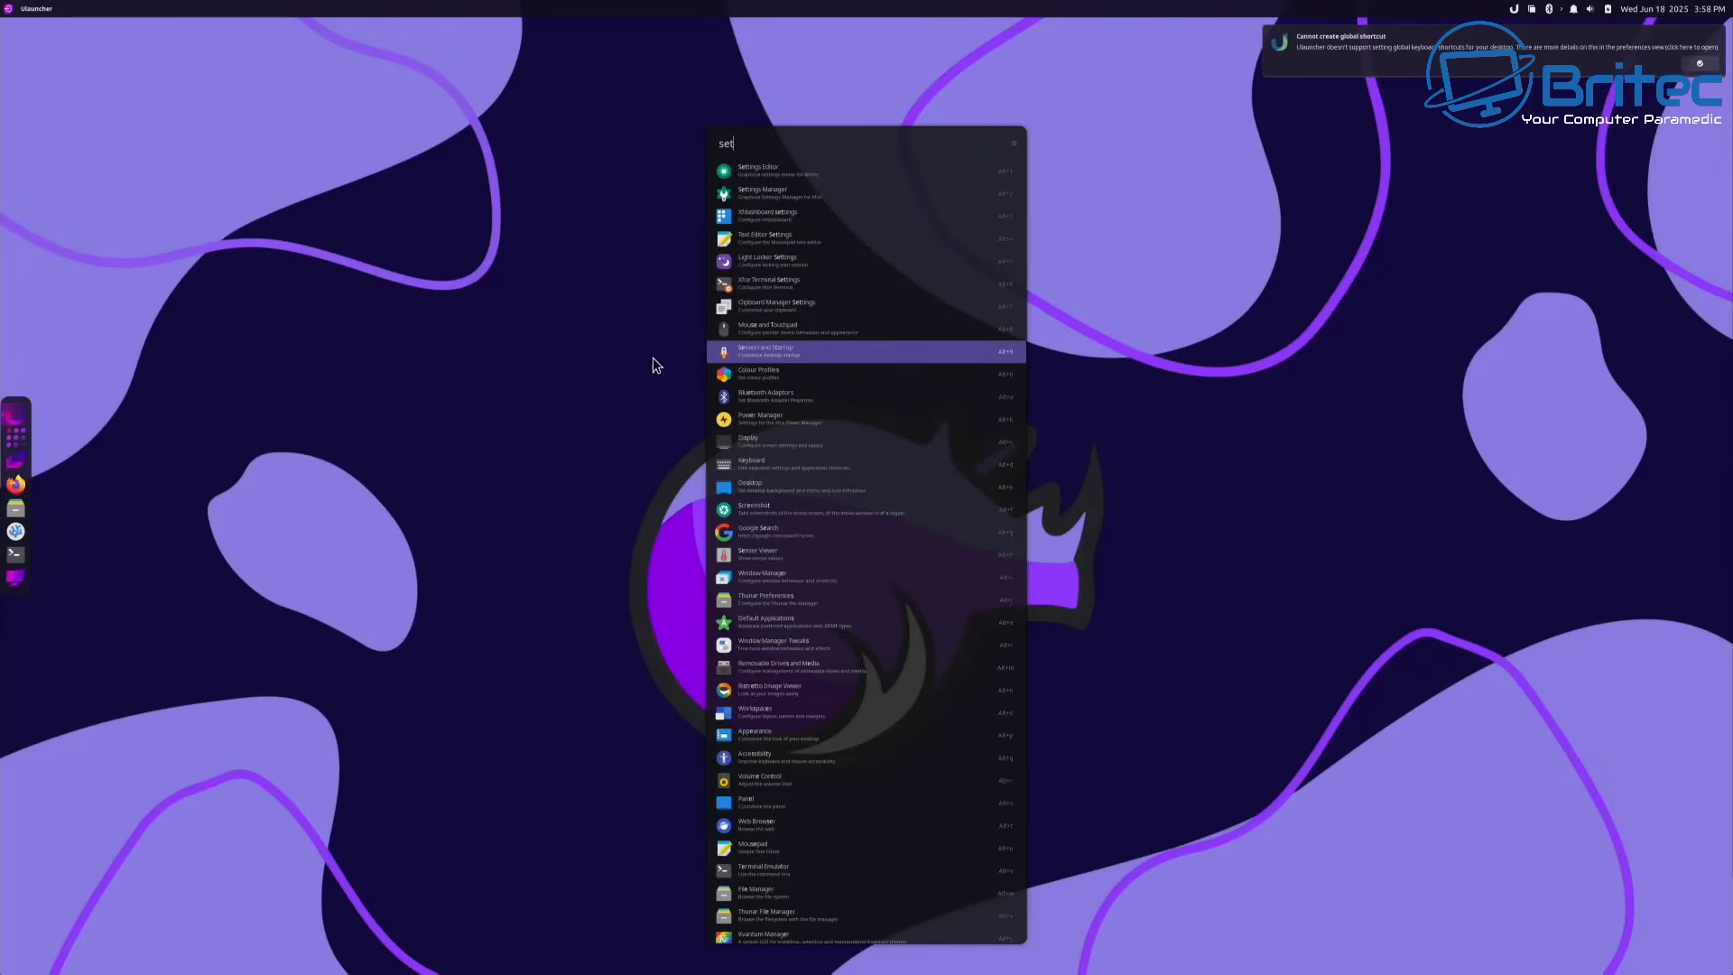
{"action": "left_click", "coordinate": [632, 341]}
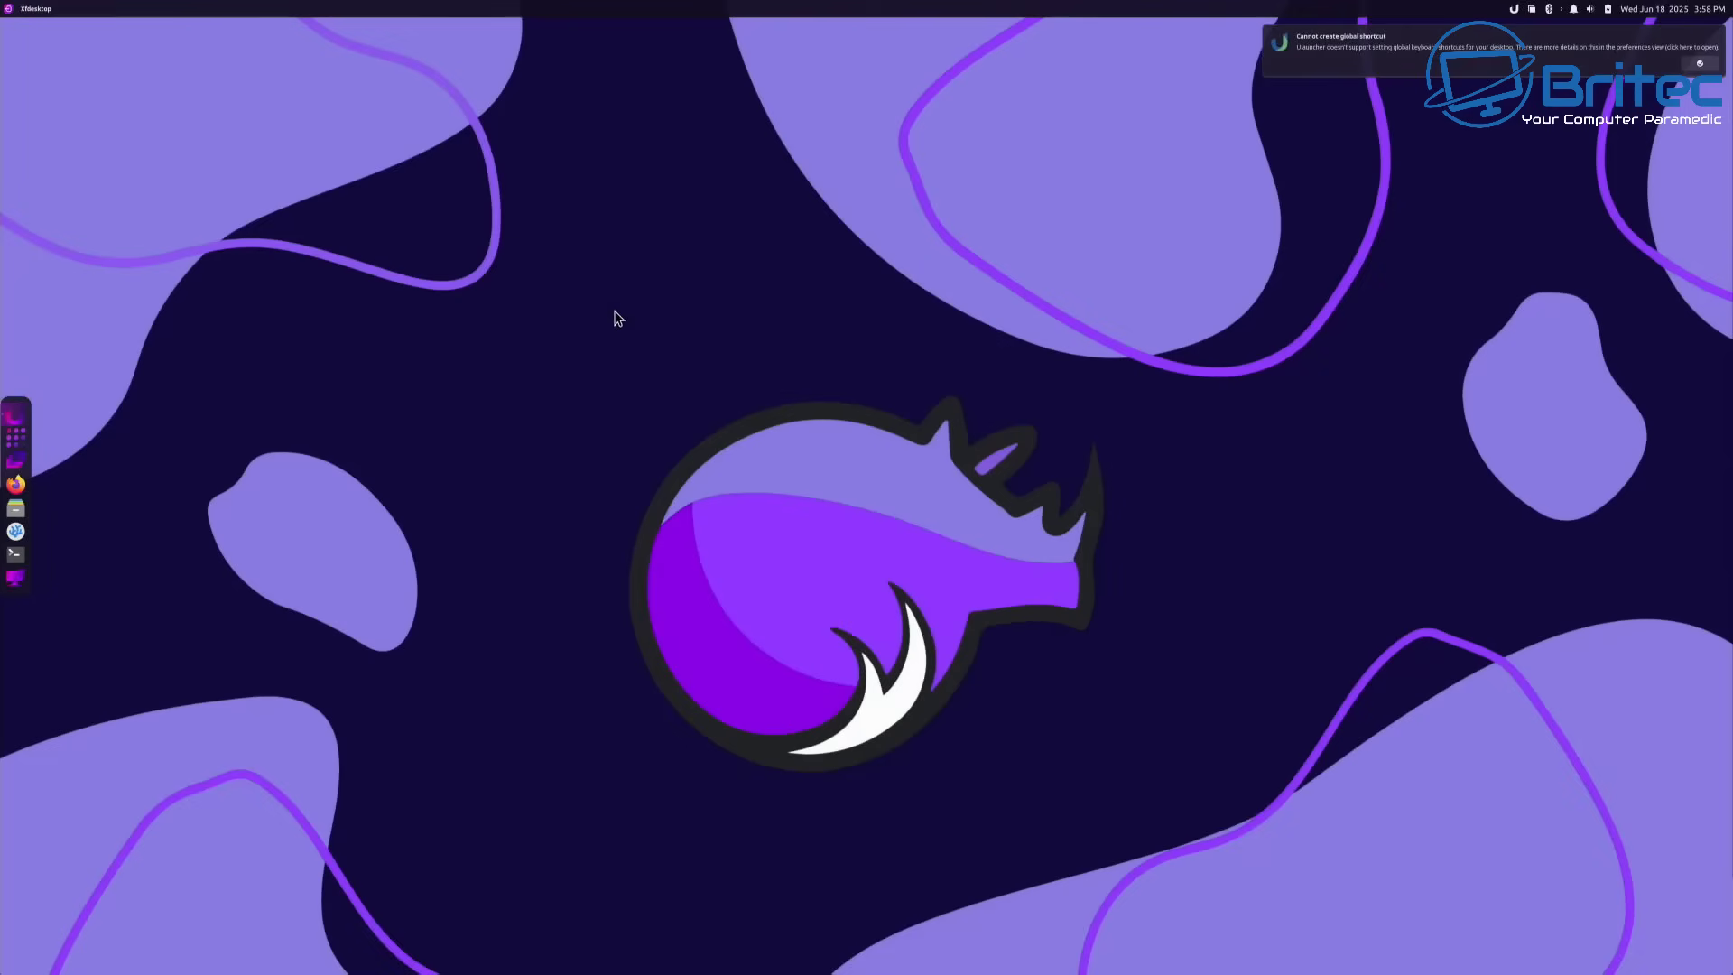
{"action": "left_click", "coordinate": [15, 441]}
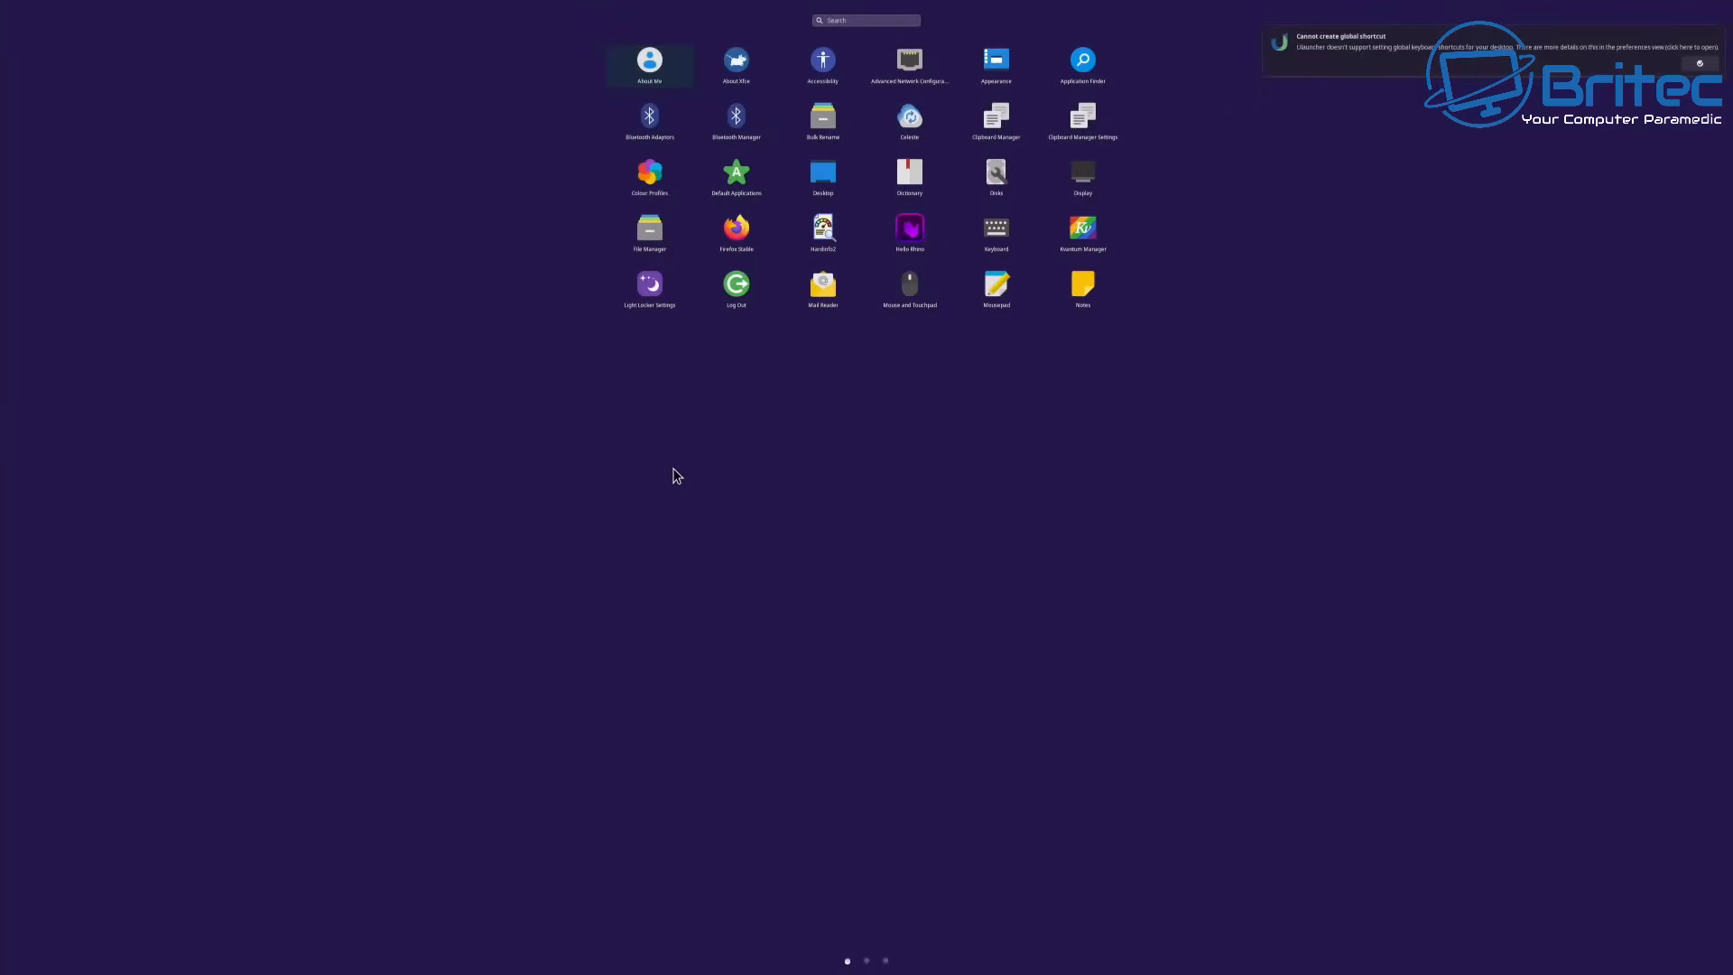
{"action": "left_click", "coordinate": [866, 962]}
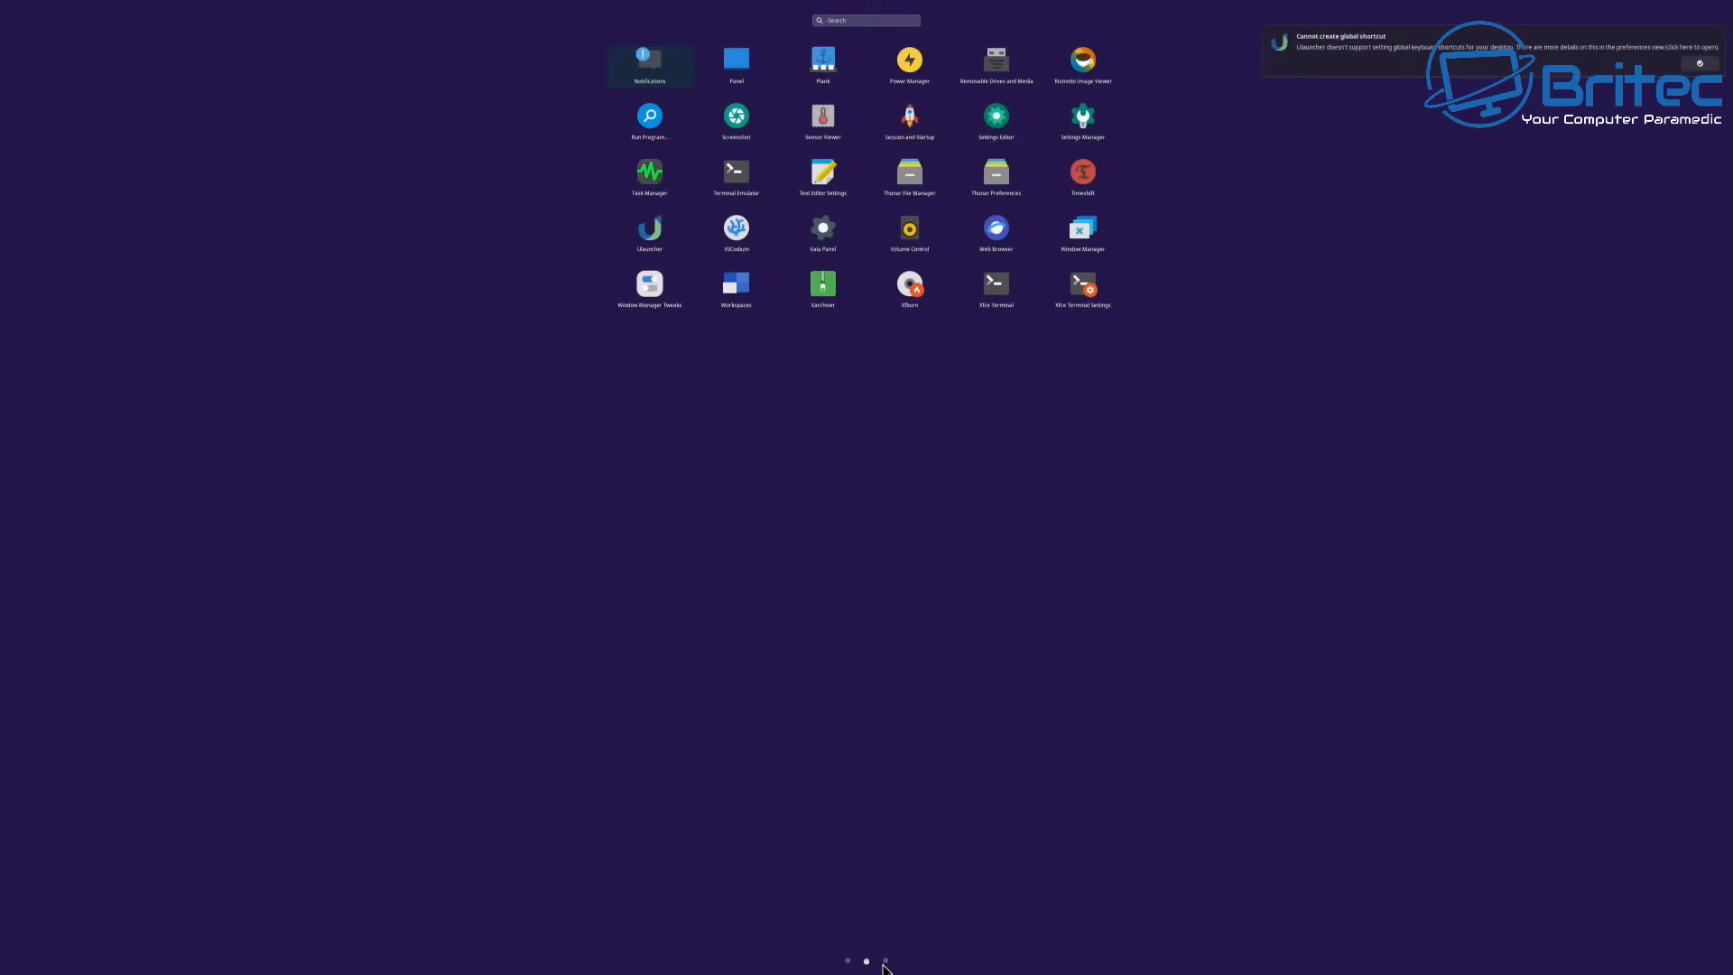
{"action": "left_click", "coordinate": [886, 962]}
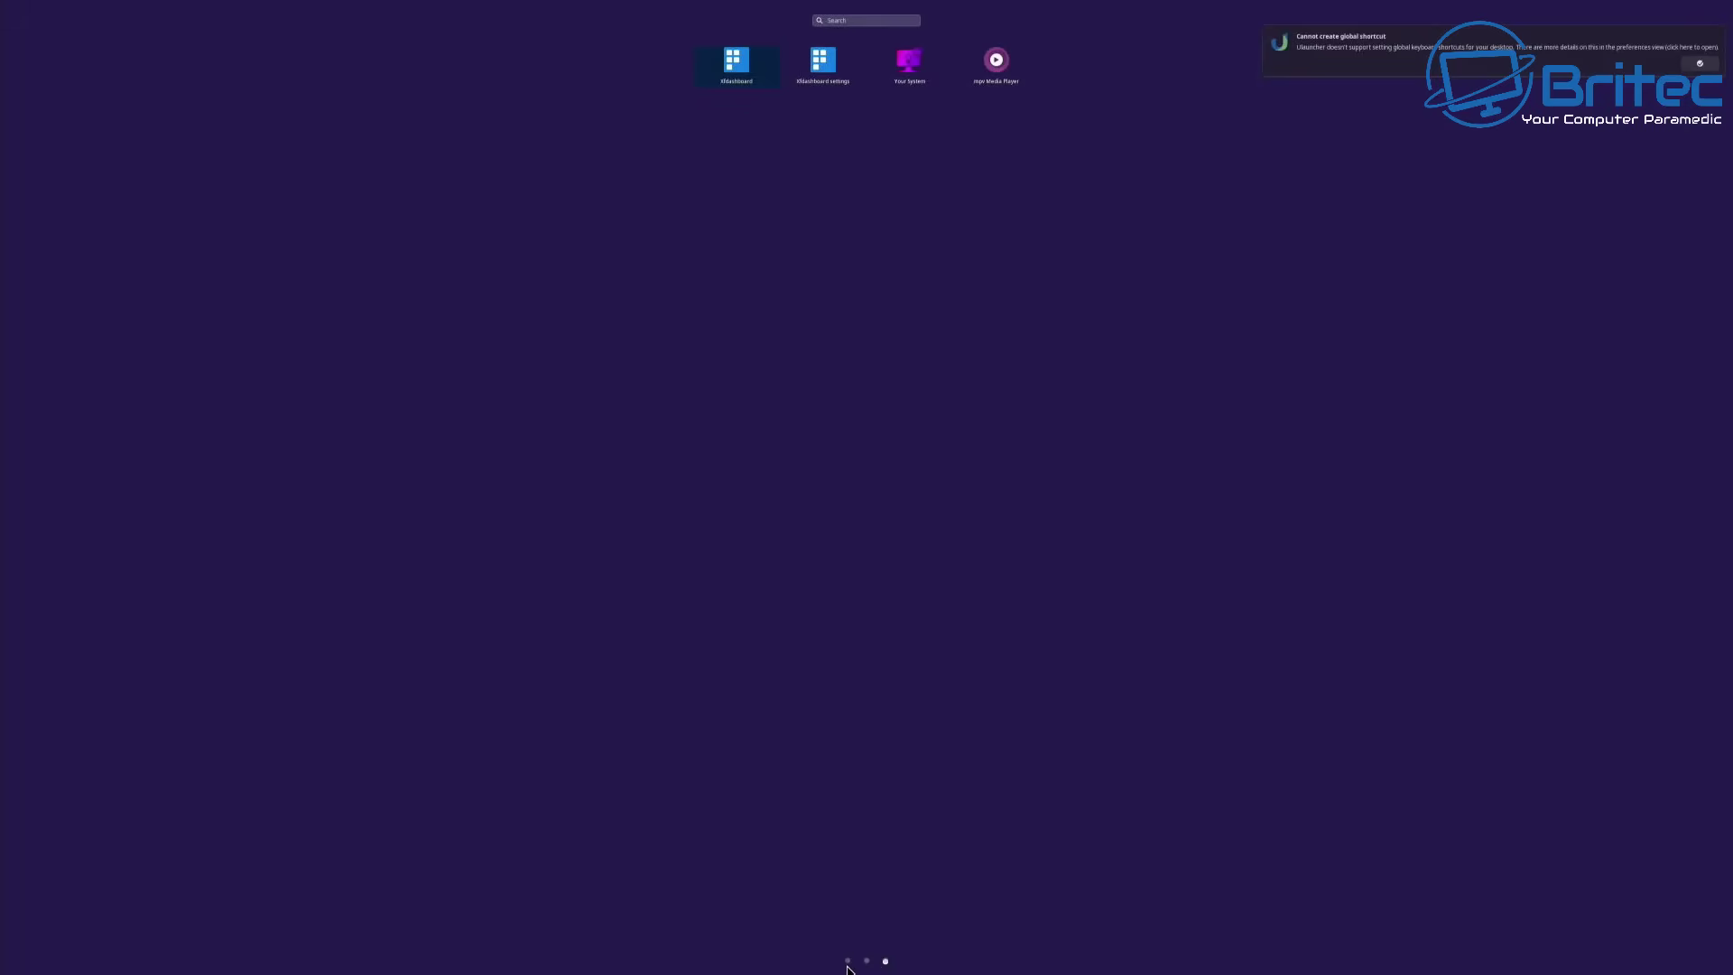
{"action": "left_click", "coordinate": [848, 961]}
{"action": "key", "text": "Escape"}
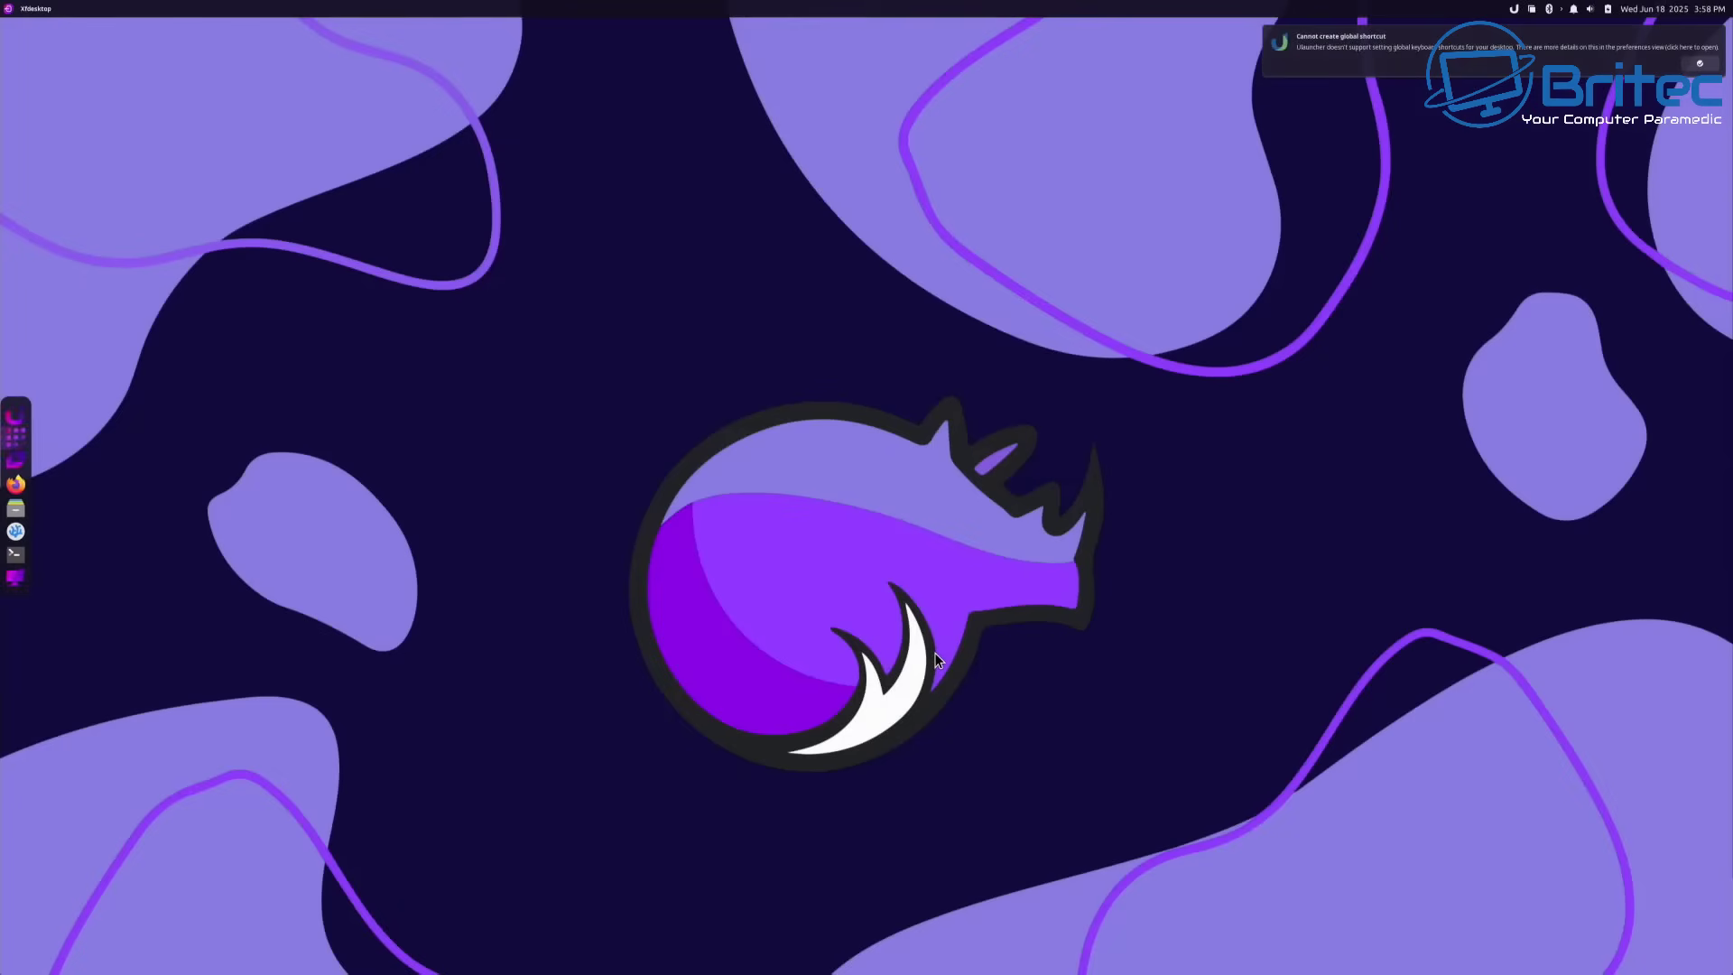
{"action": "left_click", "coordinate": [18, 464]}
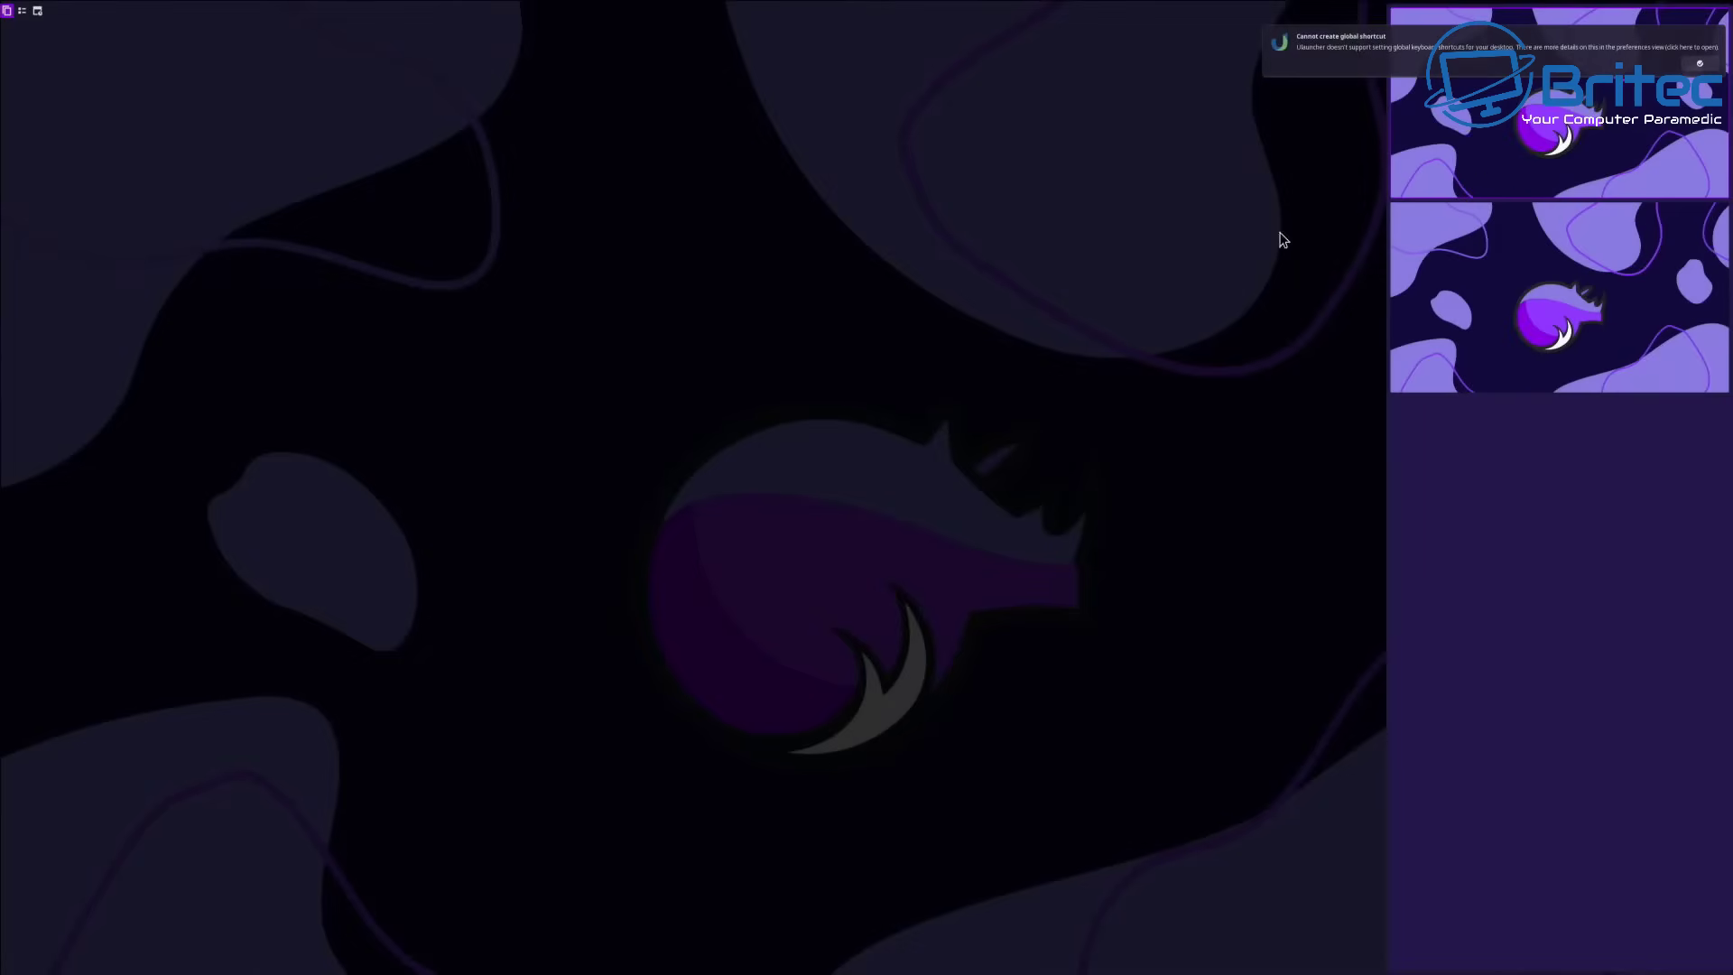
{"action": "left_click", "coordinate": [1545, 125]}
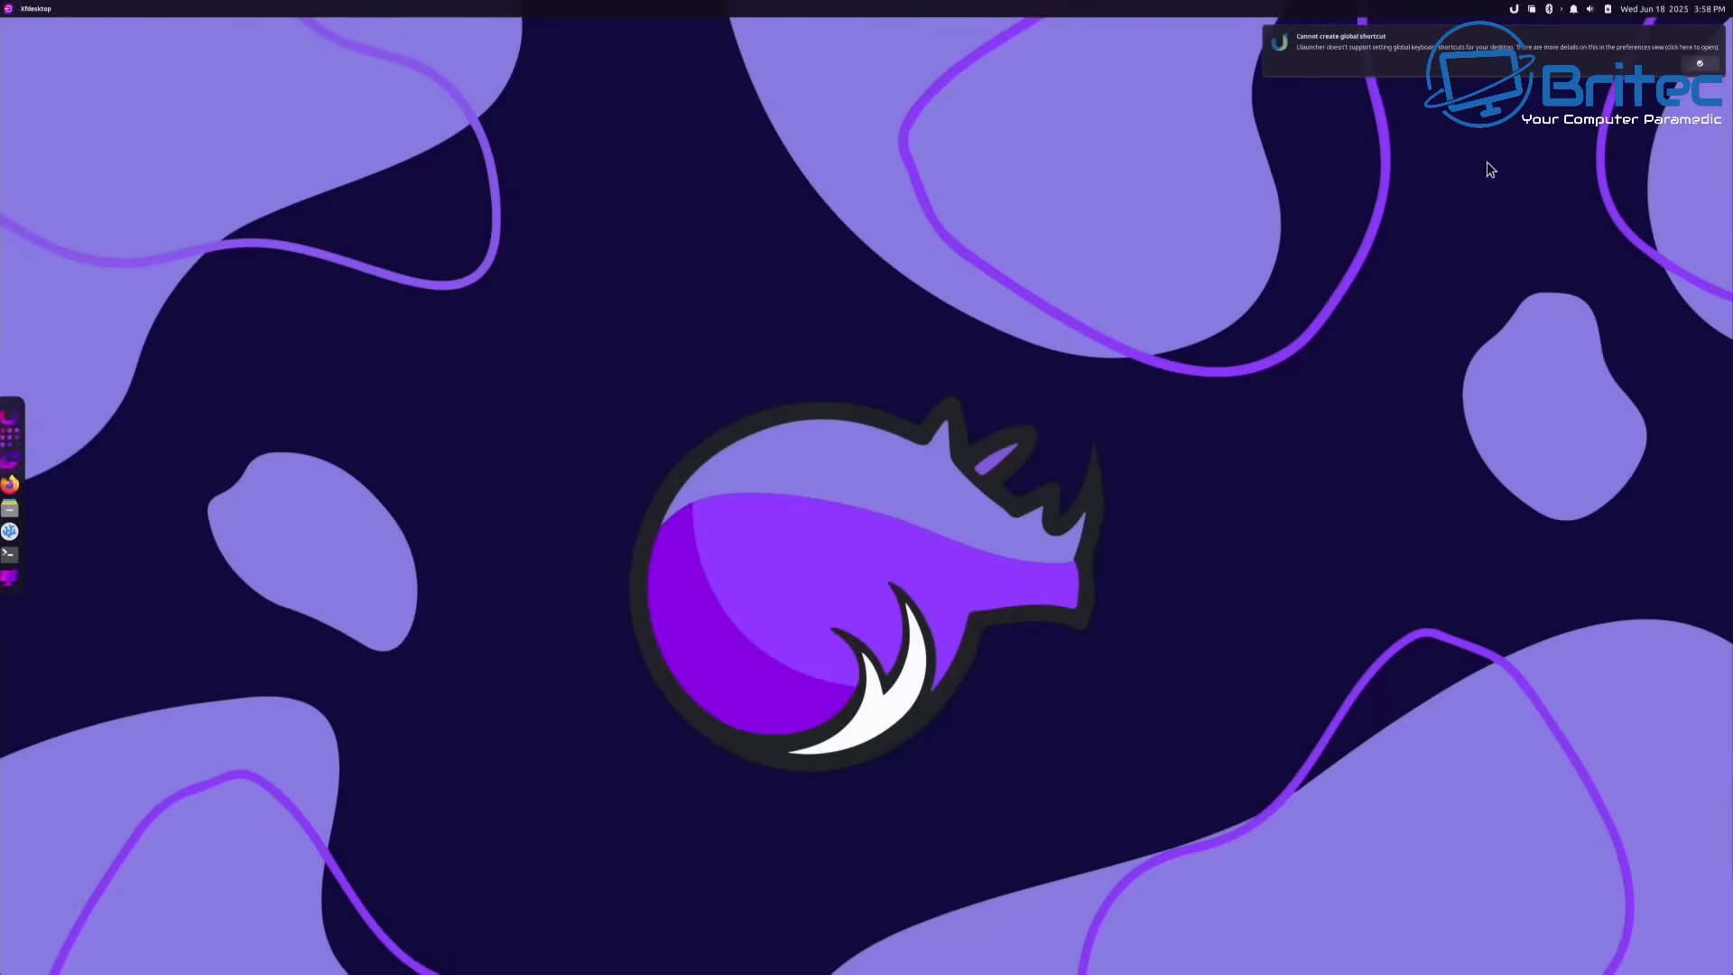
{"action": "left_click", "coordinate": [14, 513]}
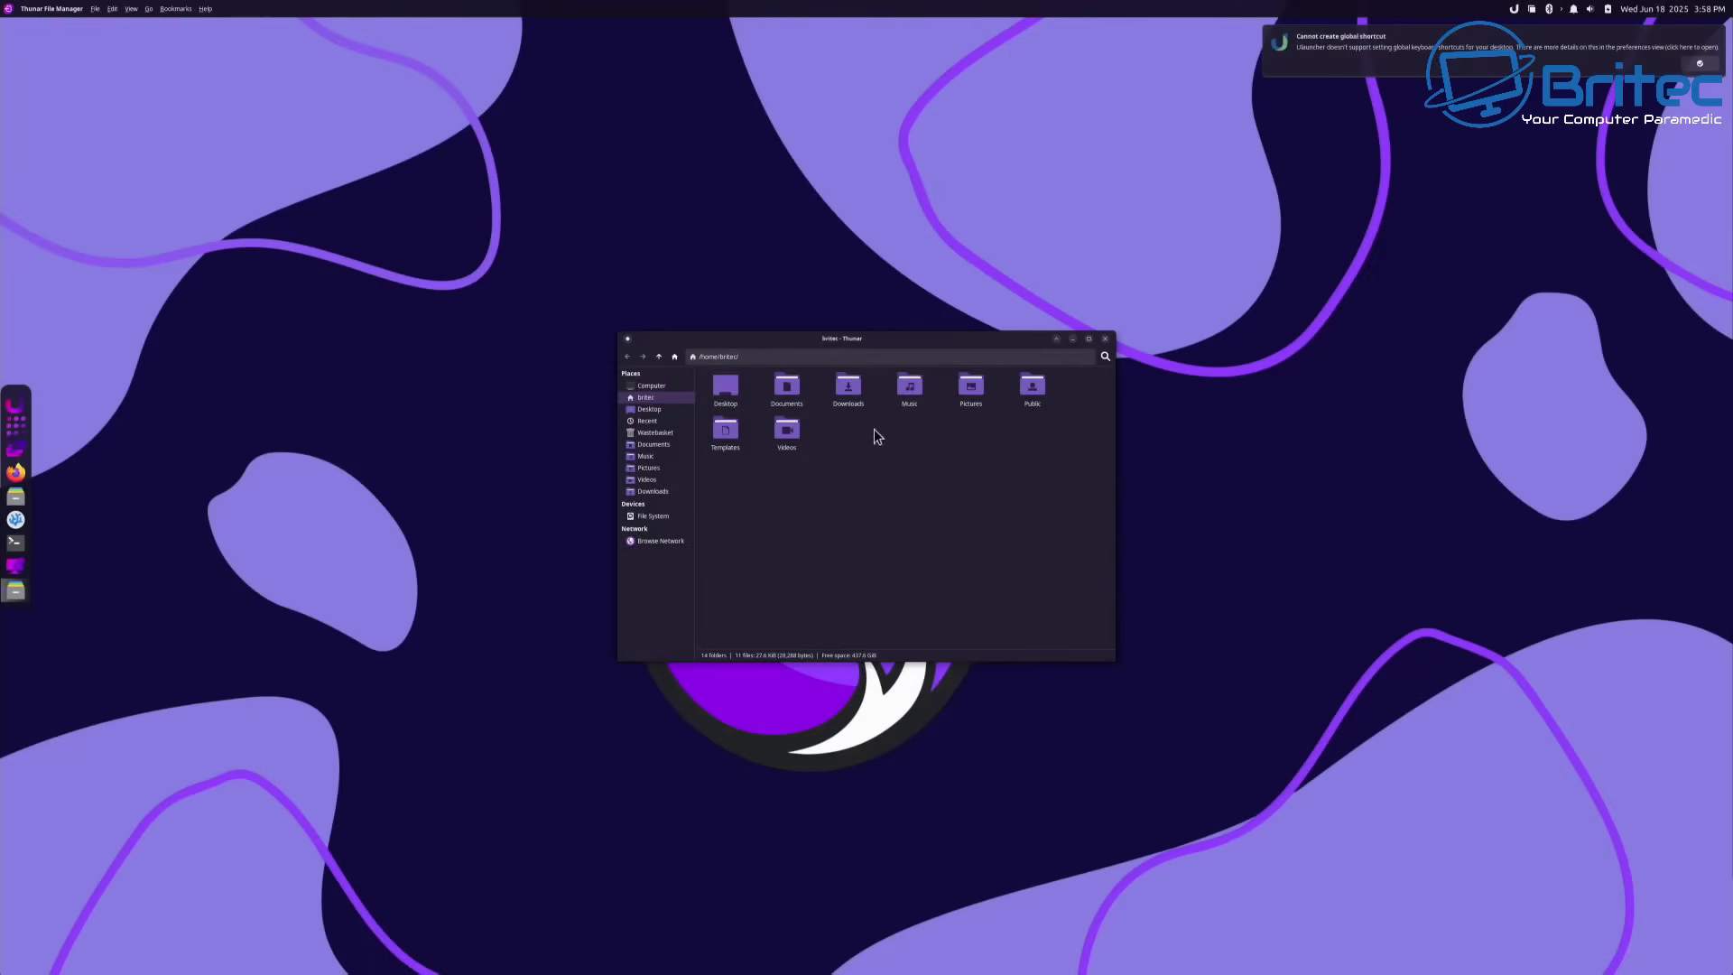
{"action": "left_click", "coordinate": [1106, 340]}
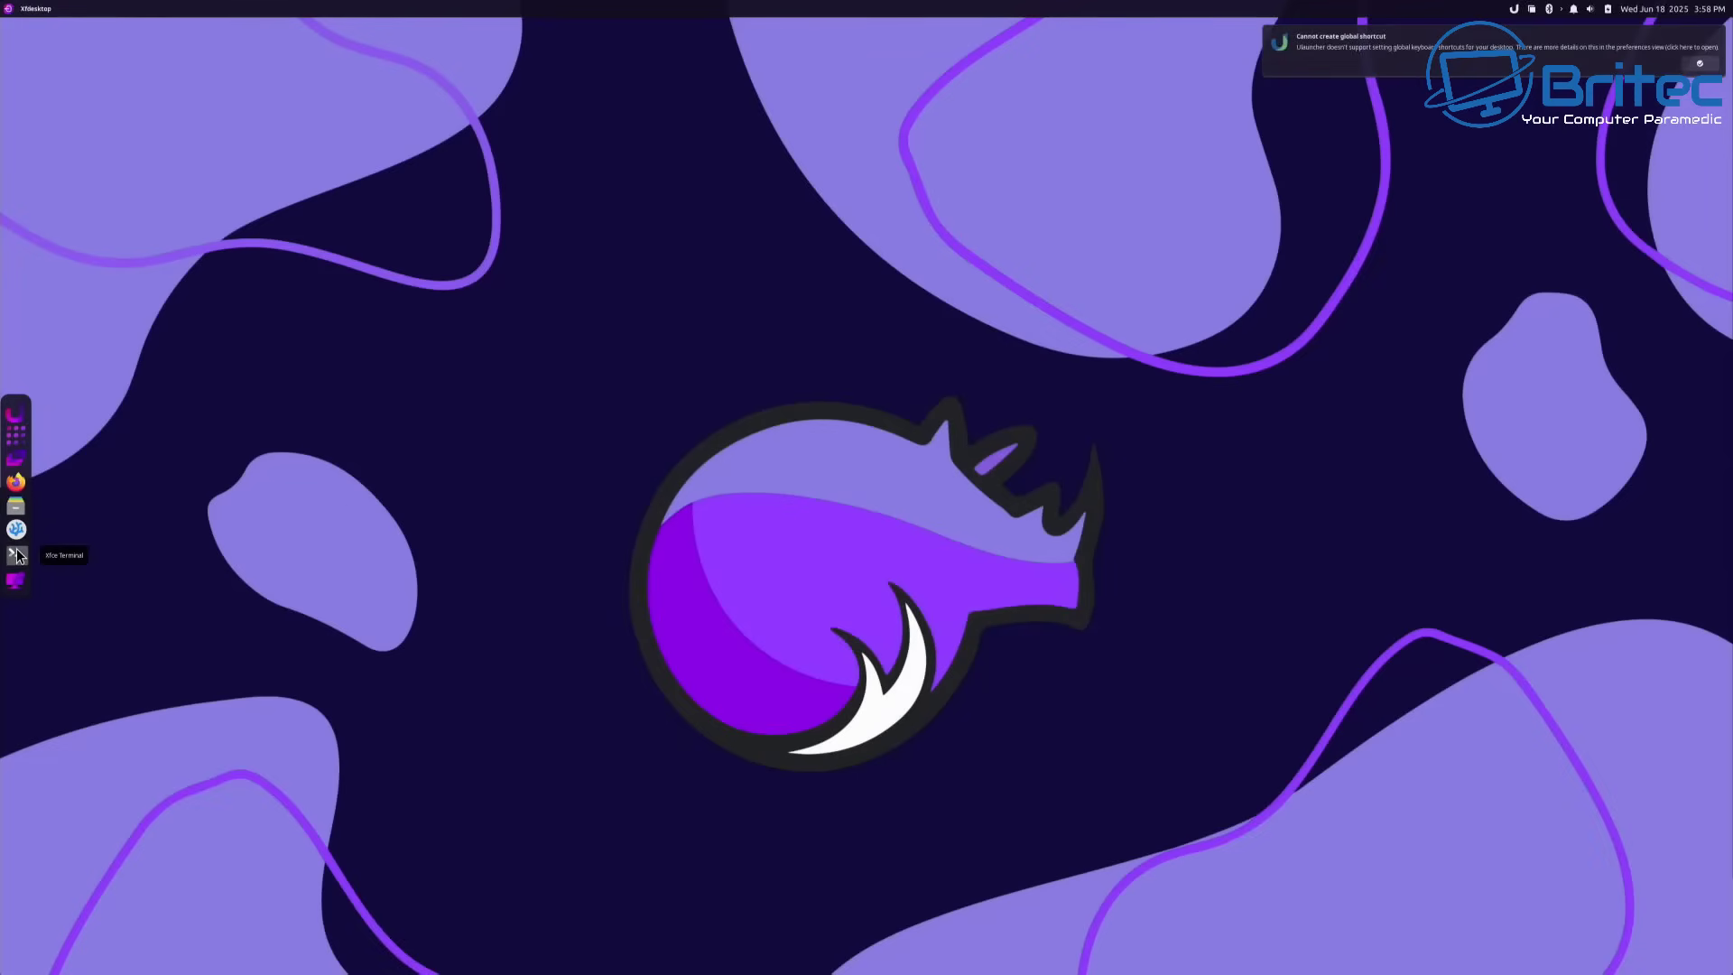
Step: Open the Your System overview from the dock and start a full System Upgrade
{"action": "left_click", "coordinate": [17, 557]}
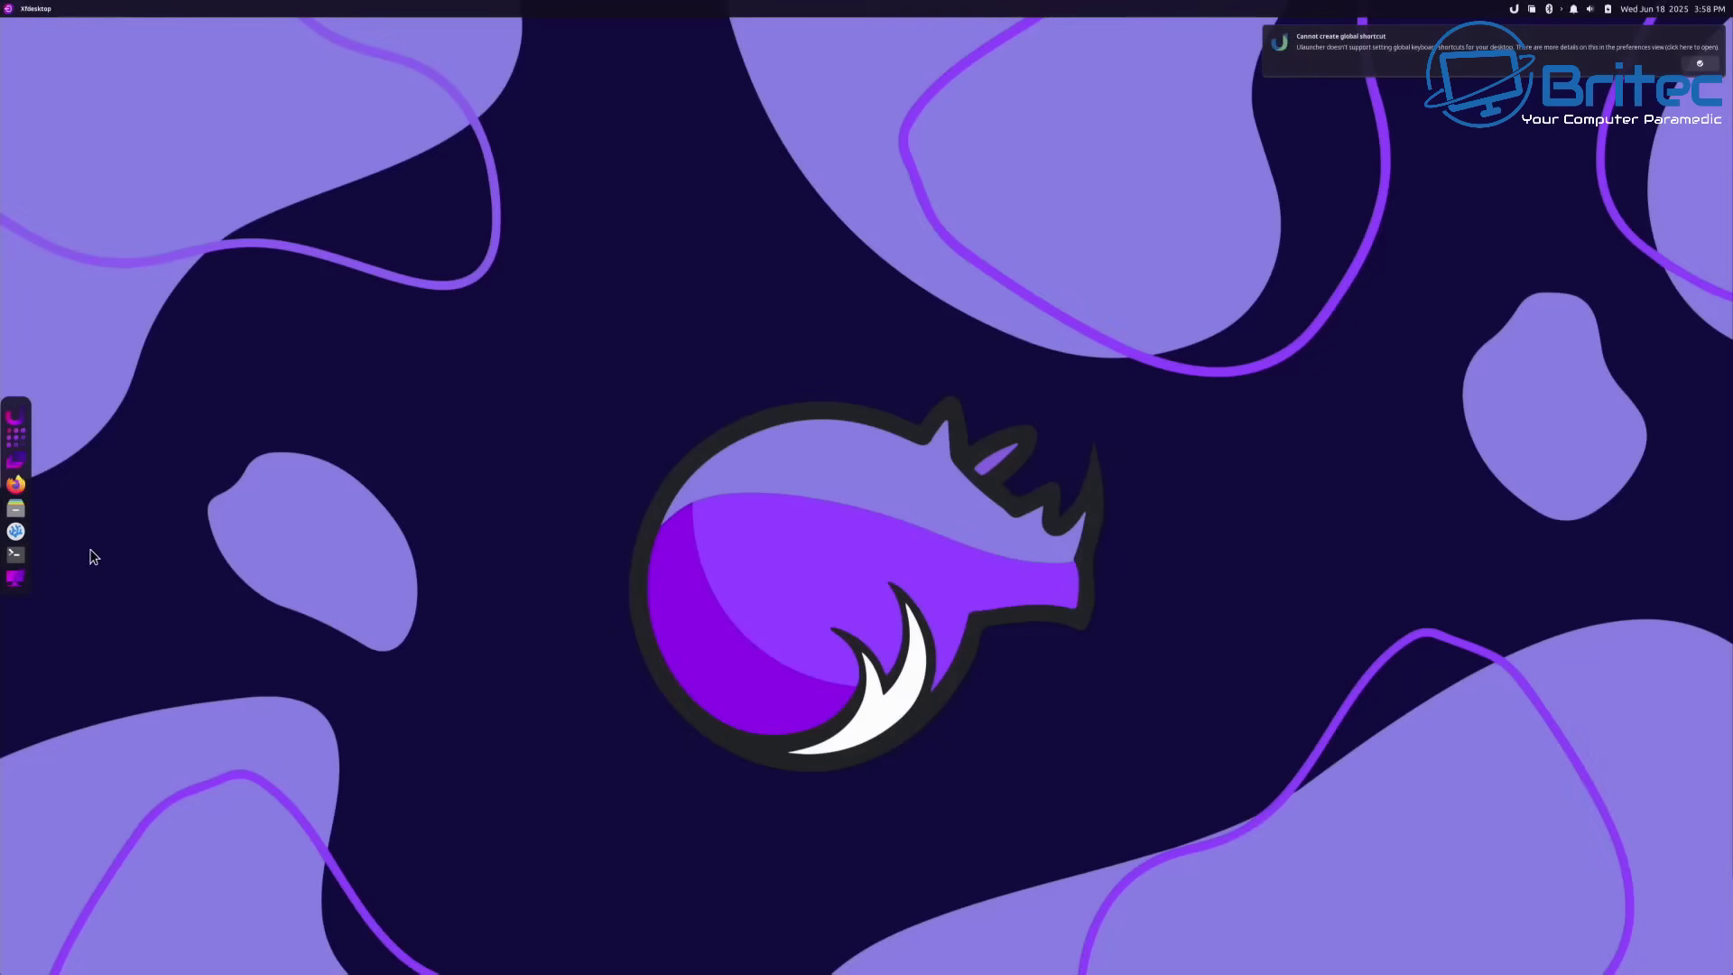
{"action": "left_click", "coordinate": [15, 579]}
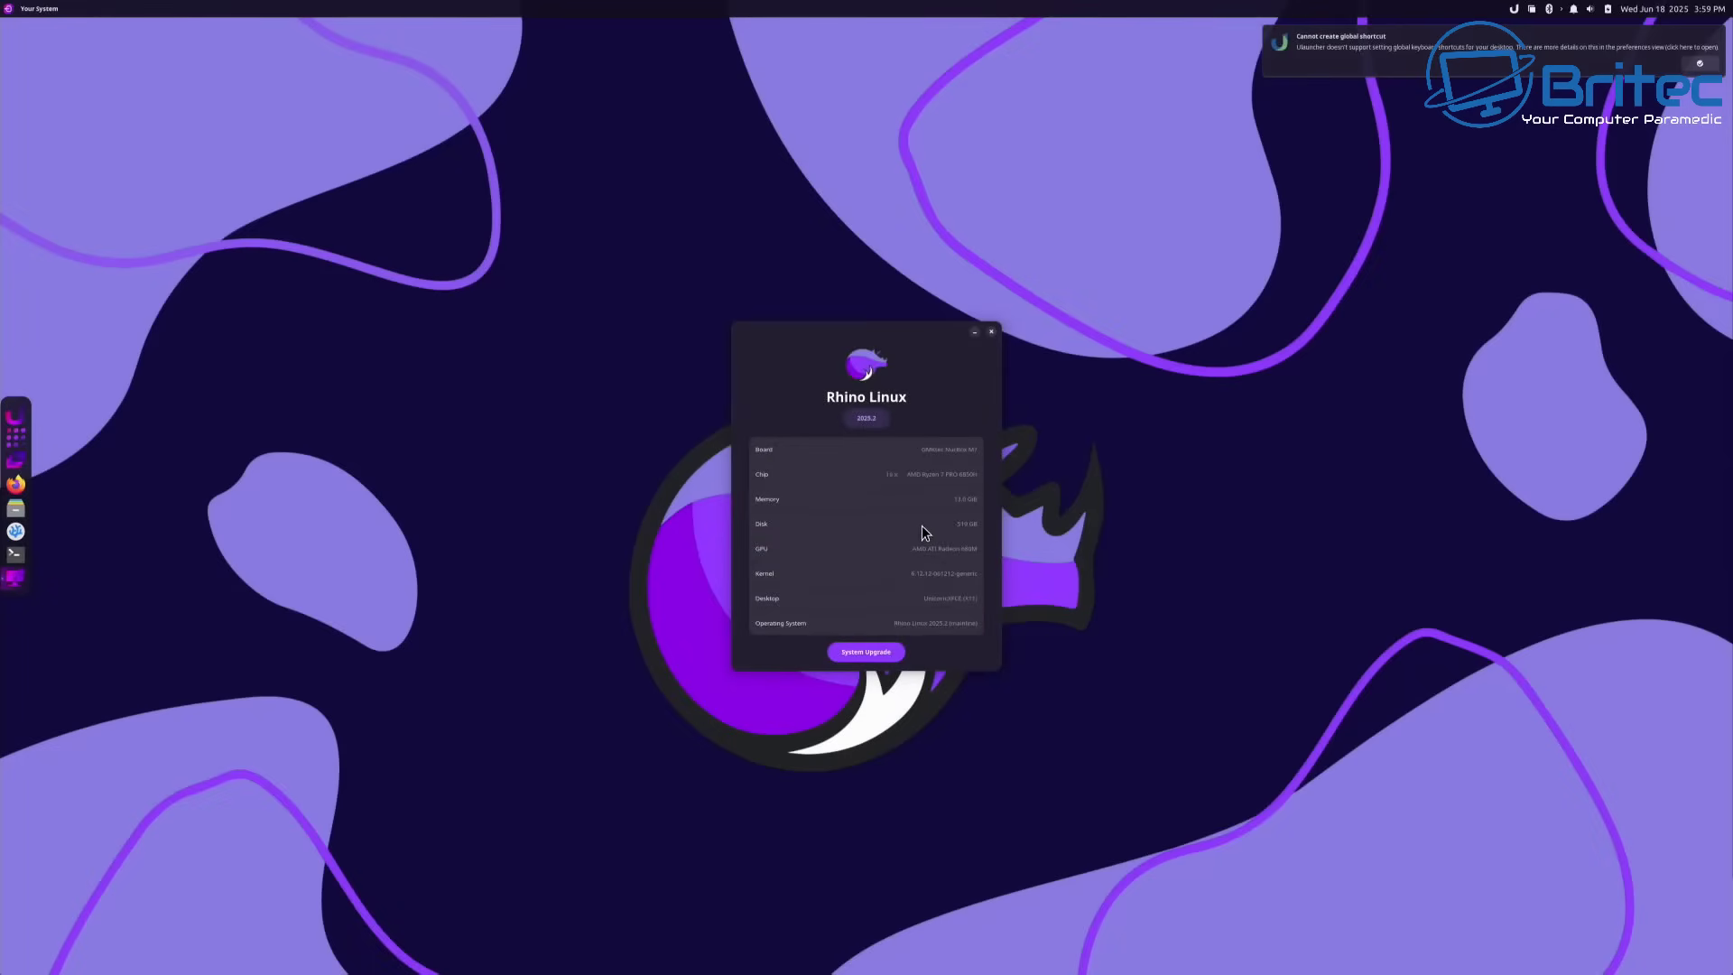
{"action": "left_click", "coordinate": [884, 642]}
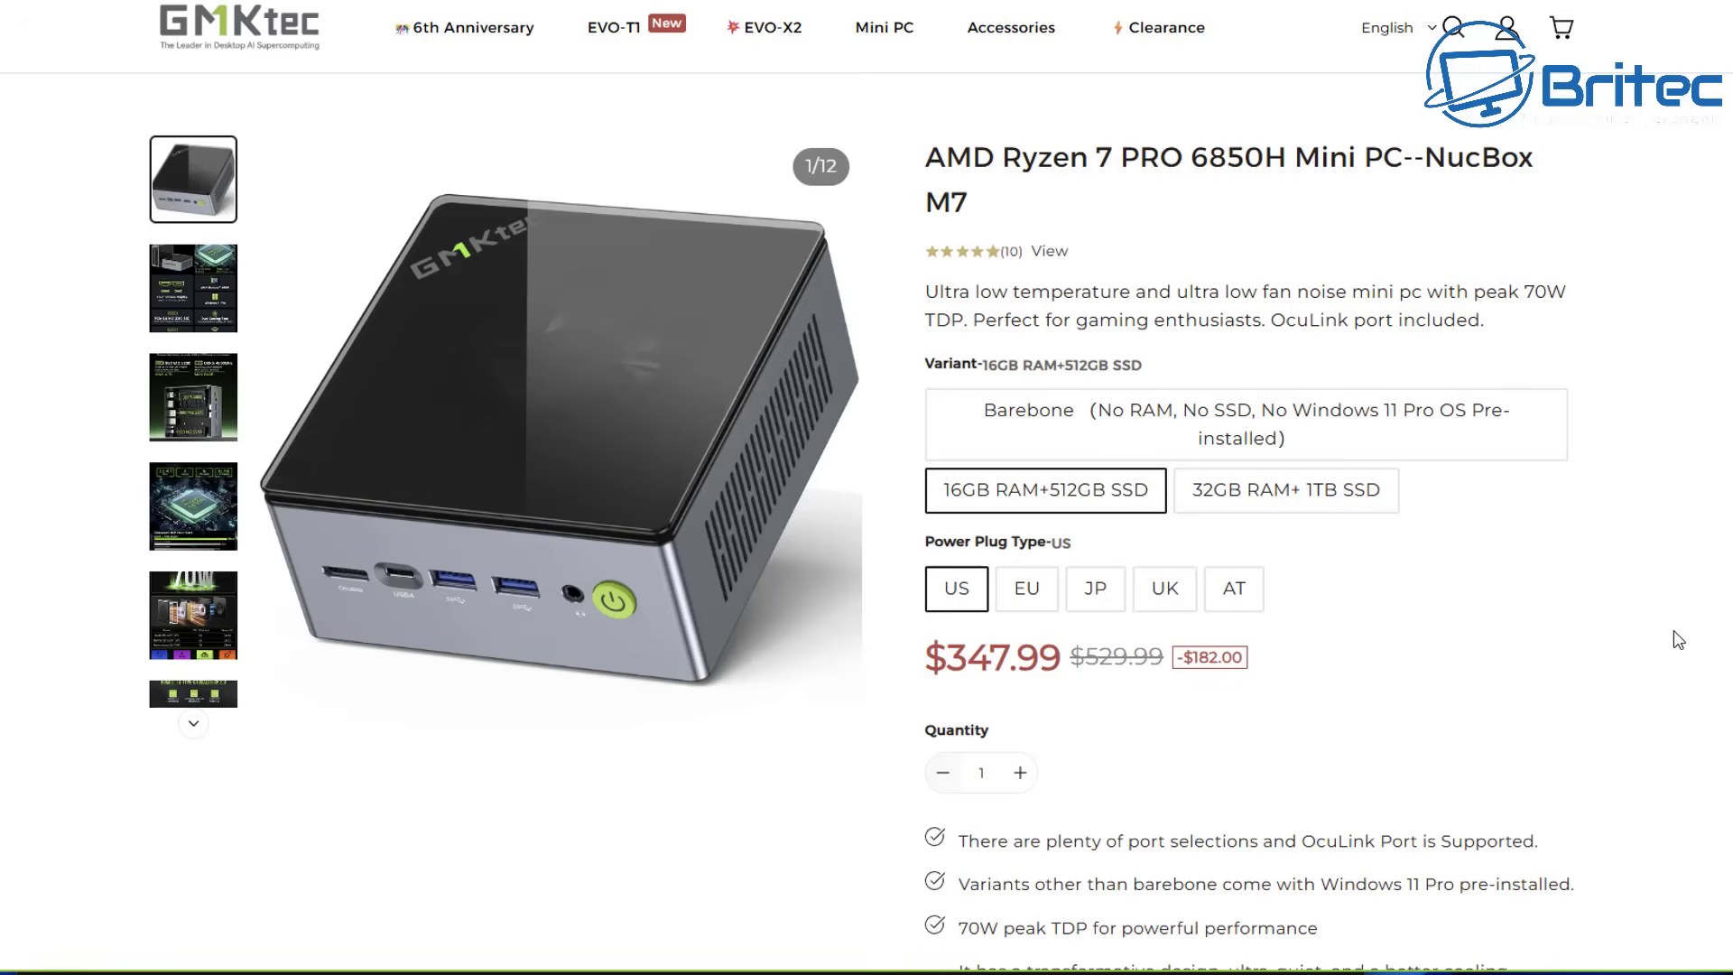
Step: Select the UK power plug for the NucBox M7 and show the second, spec-sheet product image
{"action": "left_click", "coordinate": [1159, 605]}
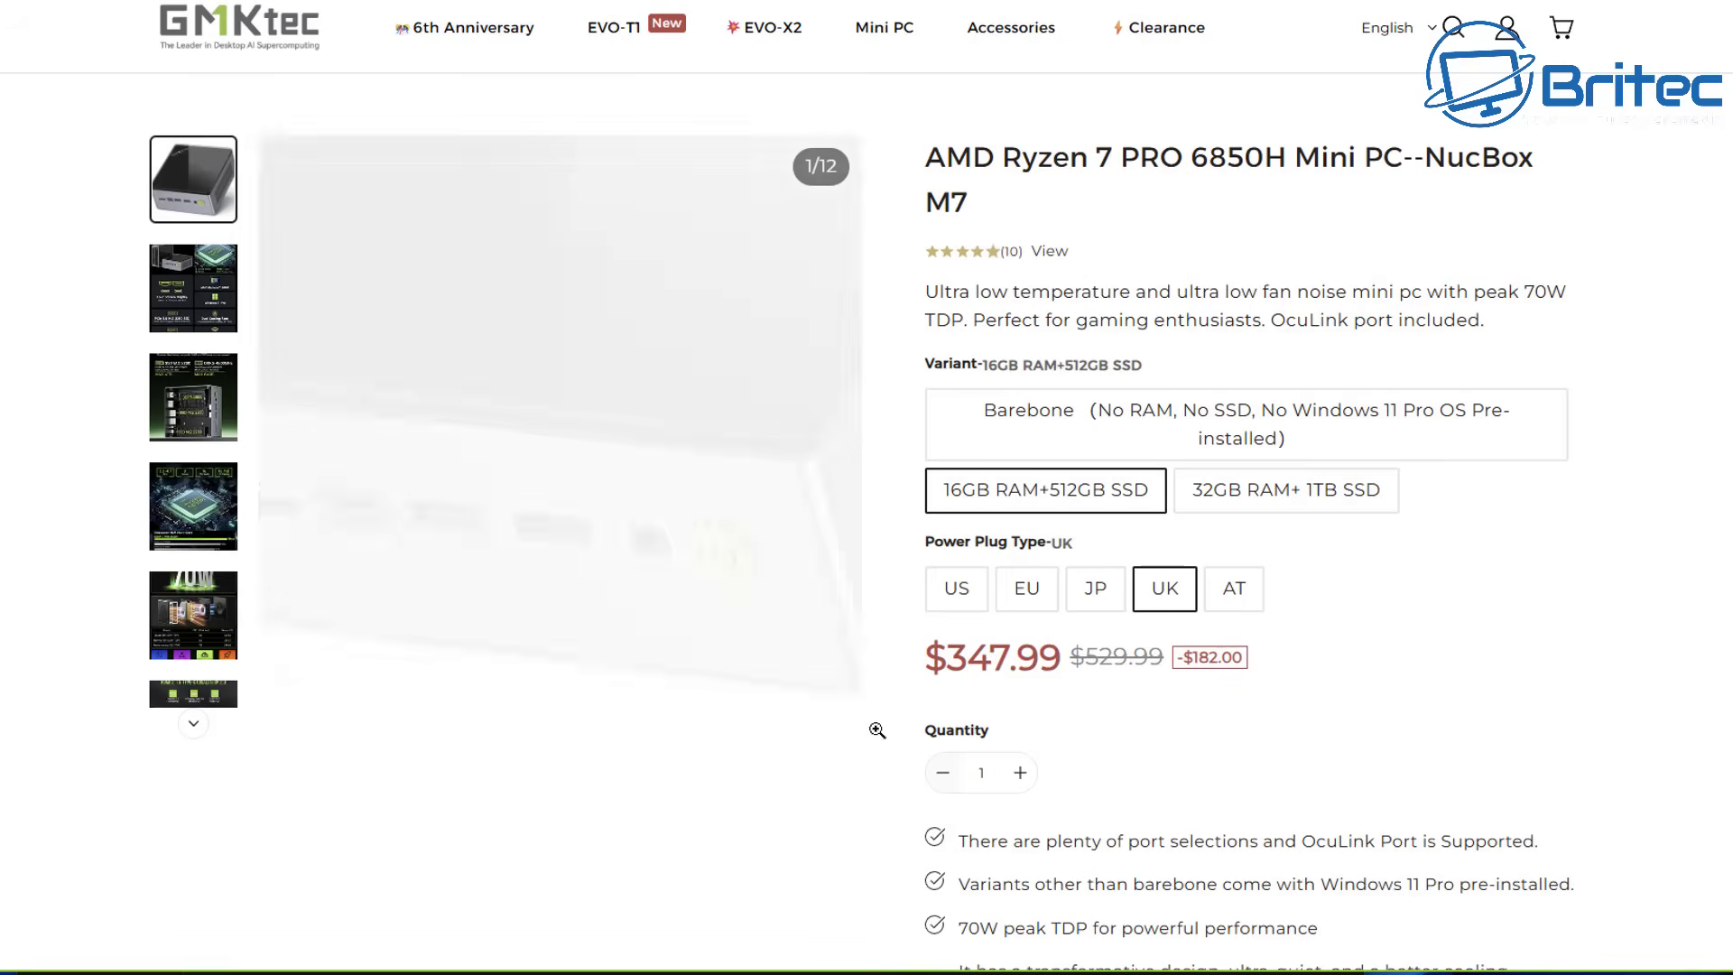
{"action": "middle_click", "coordinate": [1703, 657]}
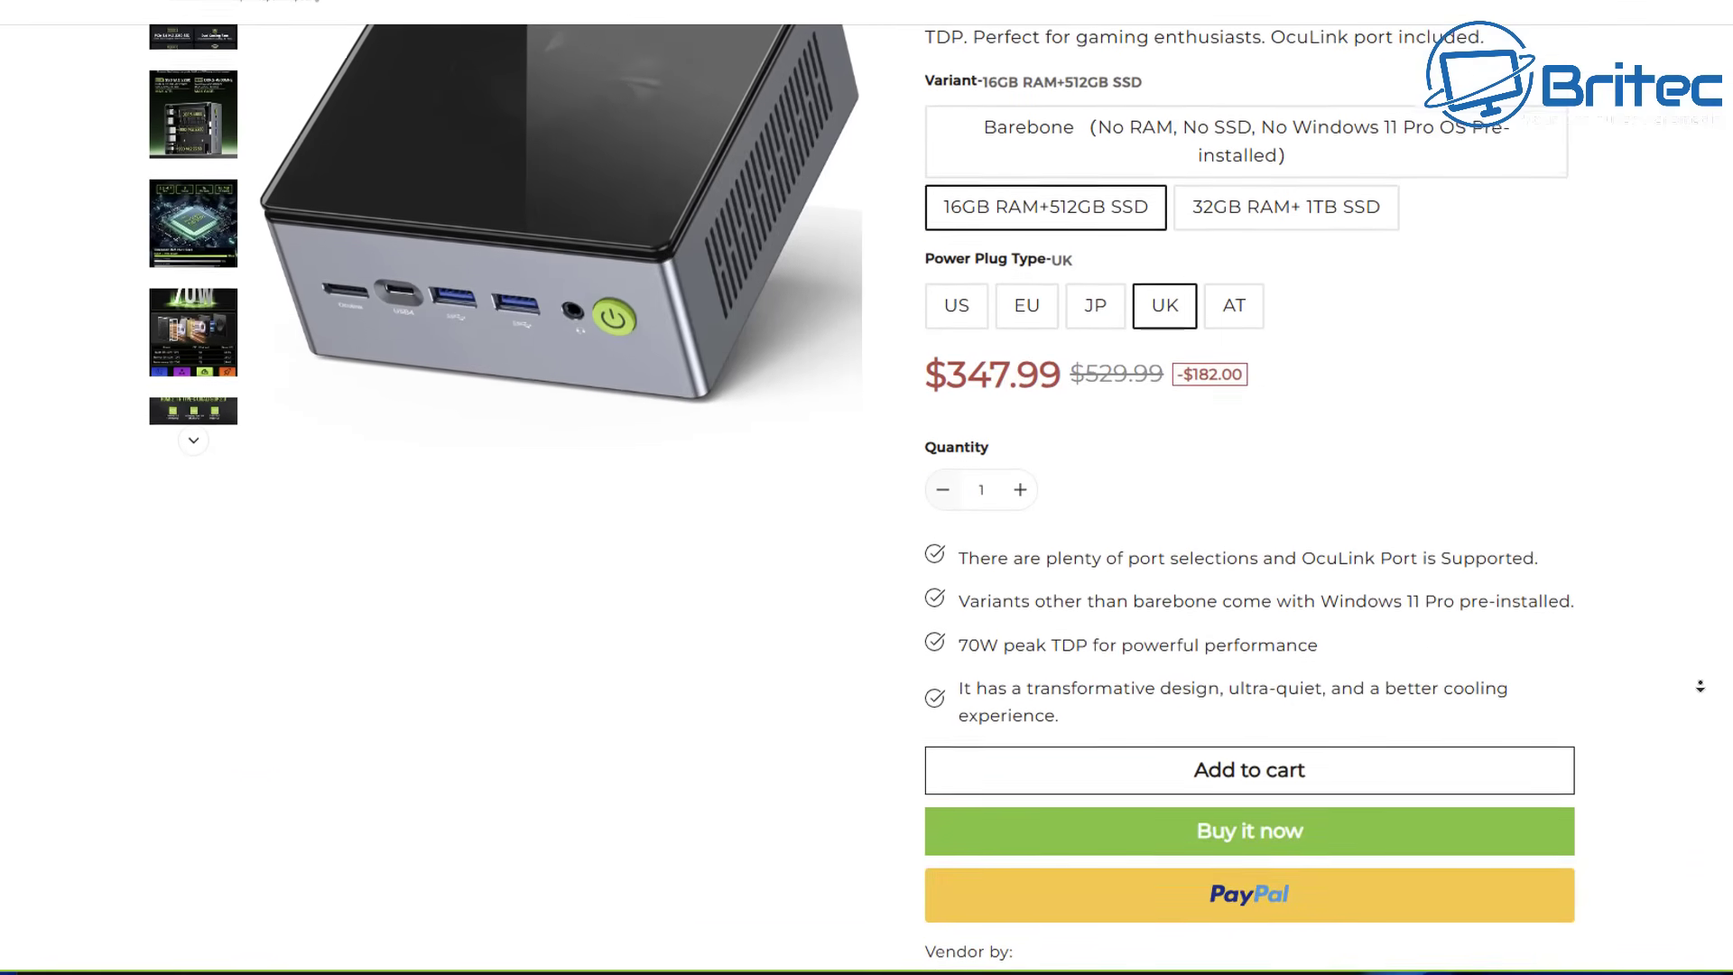
{"action": "middle_click", "coordinate": [1699, 685]}
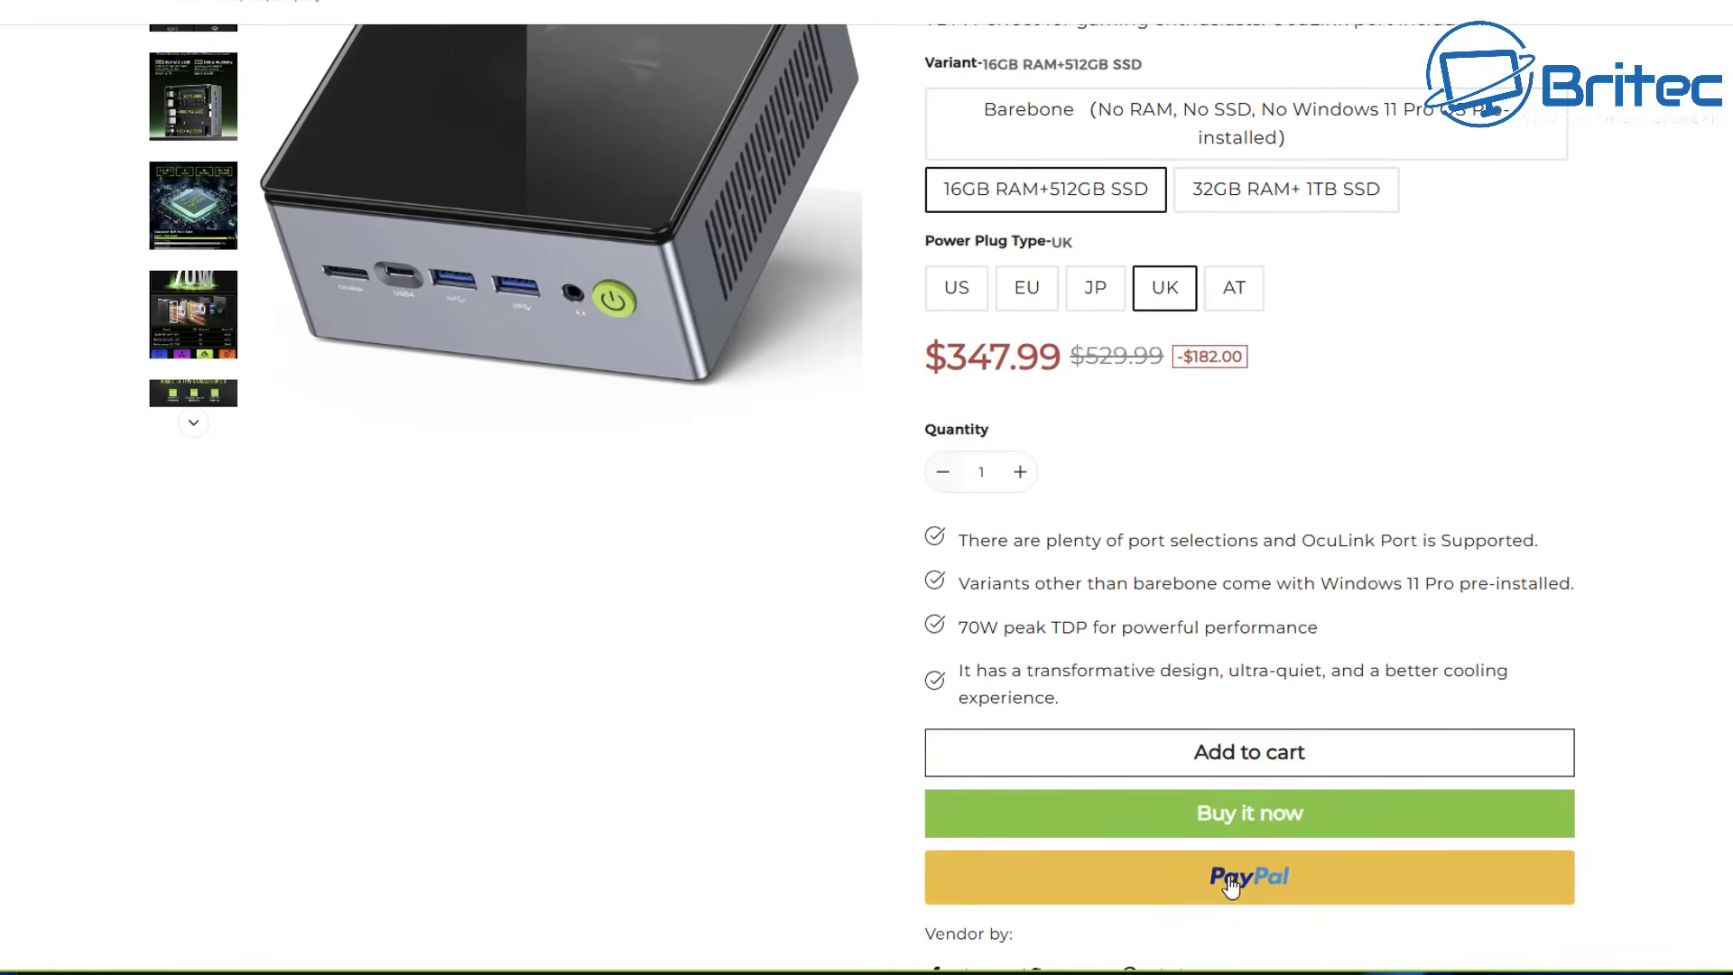
{"action": "scroll", "coordinate": [495, 704], "scroll_direction": "up", "scroll_amount": 3}
{"action": "left_click", "coordinate": [190, 271]}
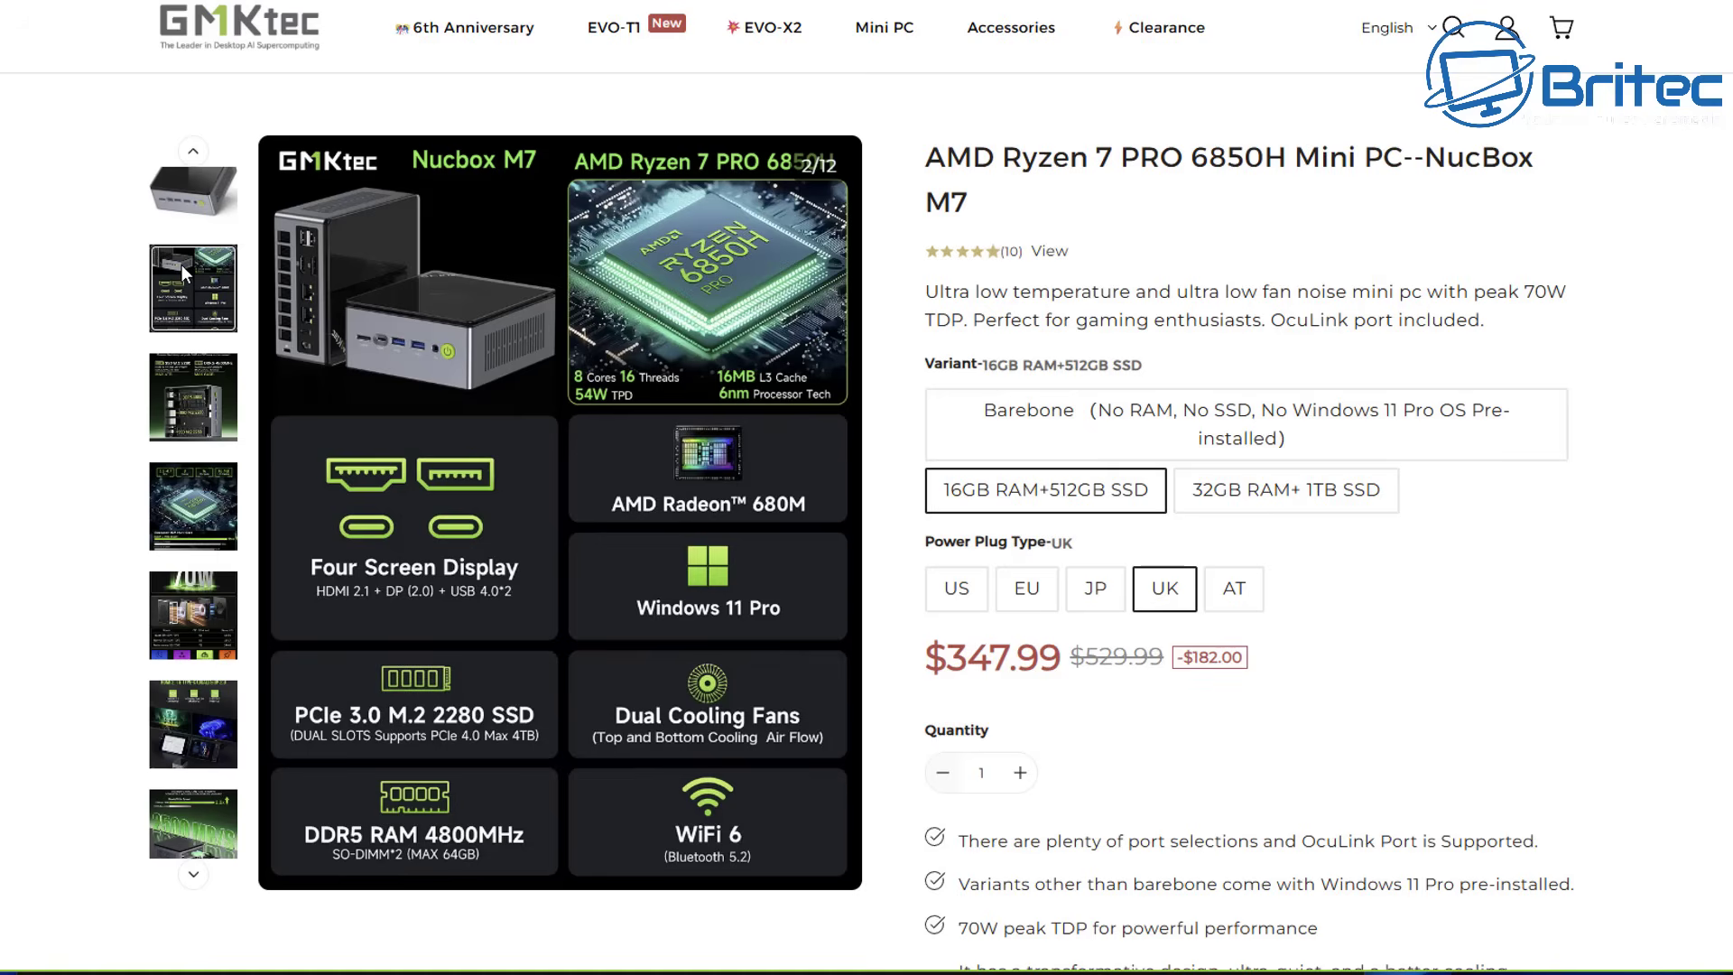
Step: View the Easy Installation, Ryzen 7 PRO 6850H, 70W, 4K quad-screen and dual 2.5G Ethernet images
{"action": "left_click", "coordinate": [190, 413]}
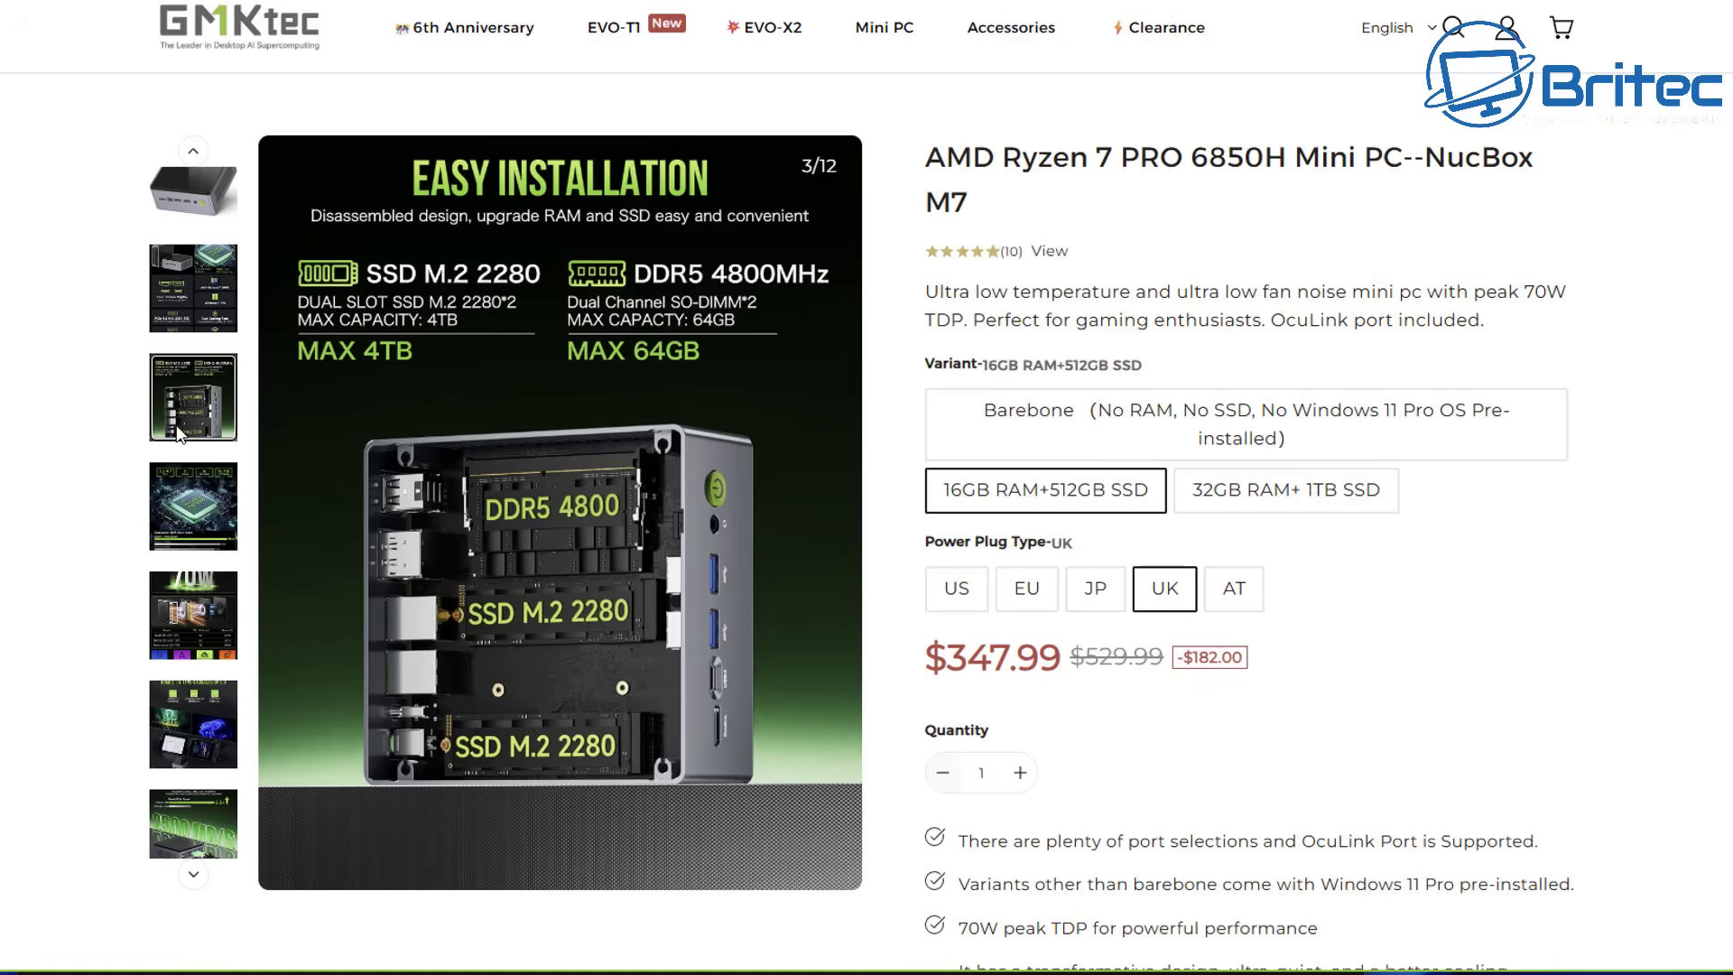
{"action": "left_click", "coordinate": [165, 532]}
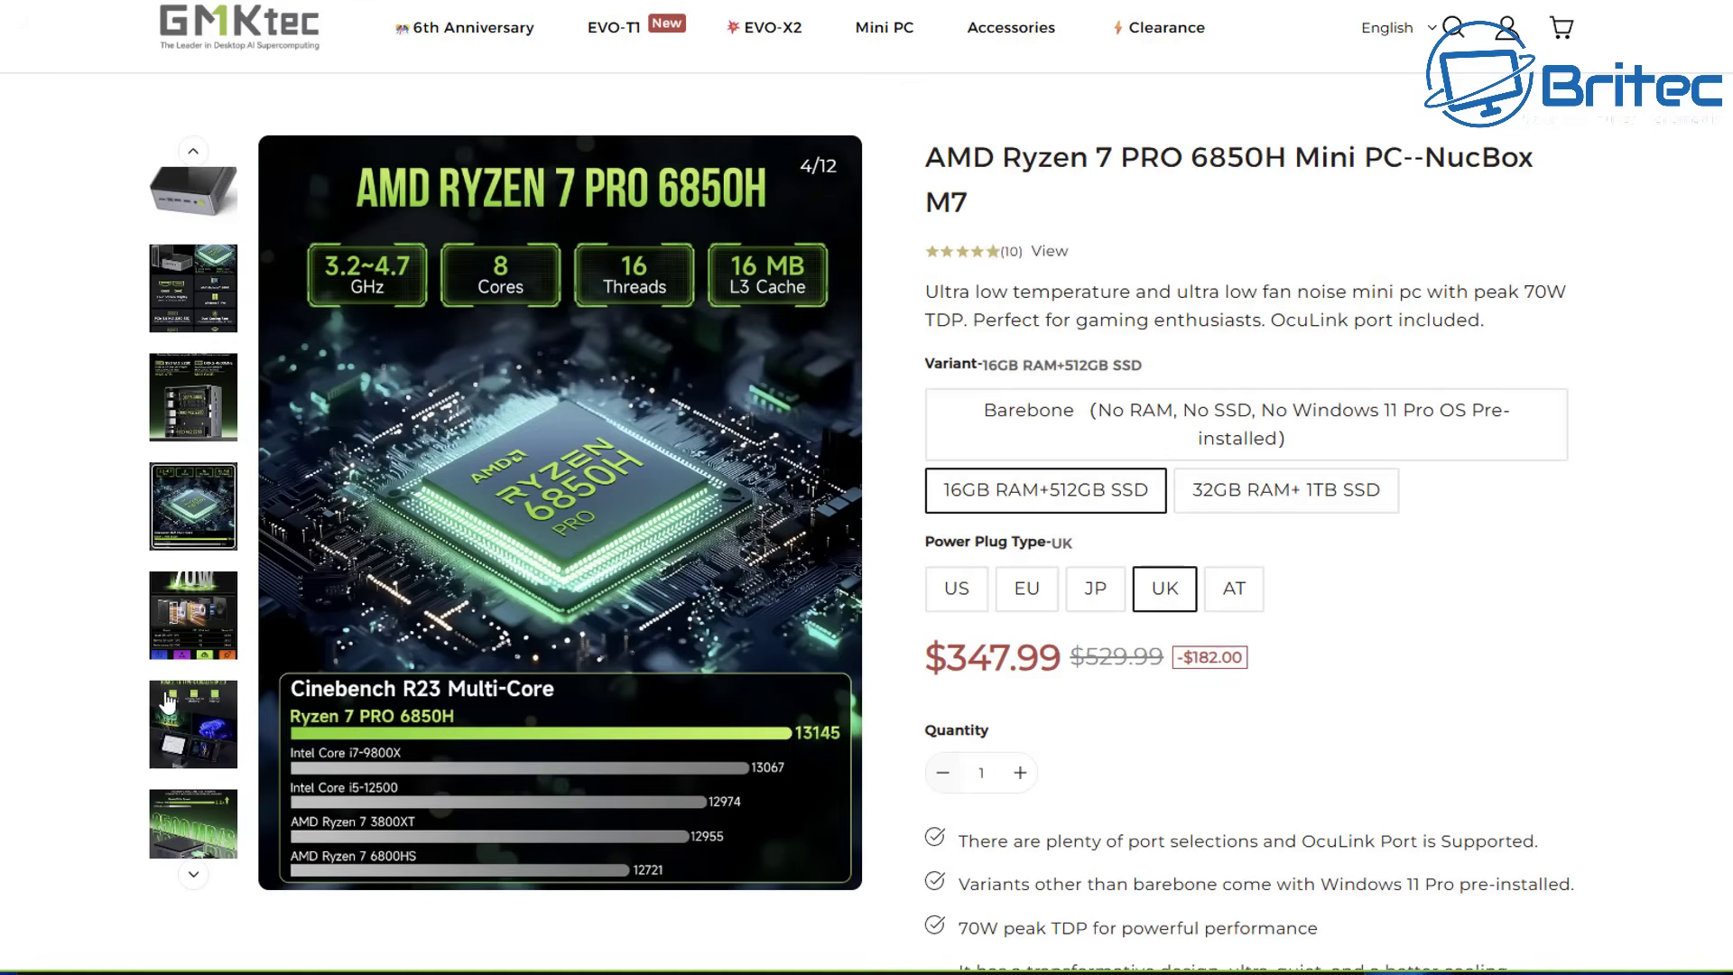
{"action": "left_click", "coordinate": [207, 621]}
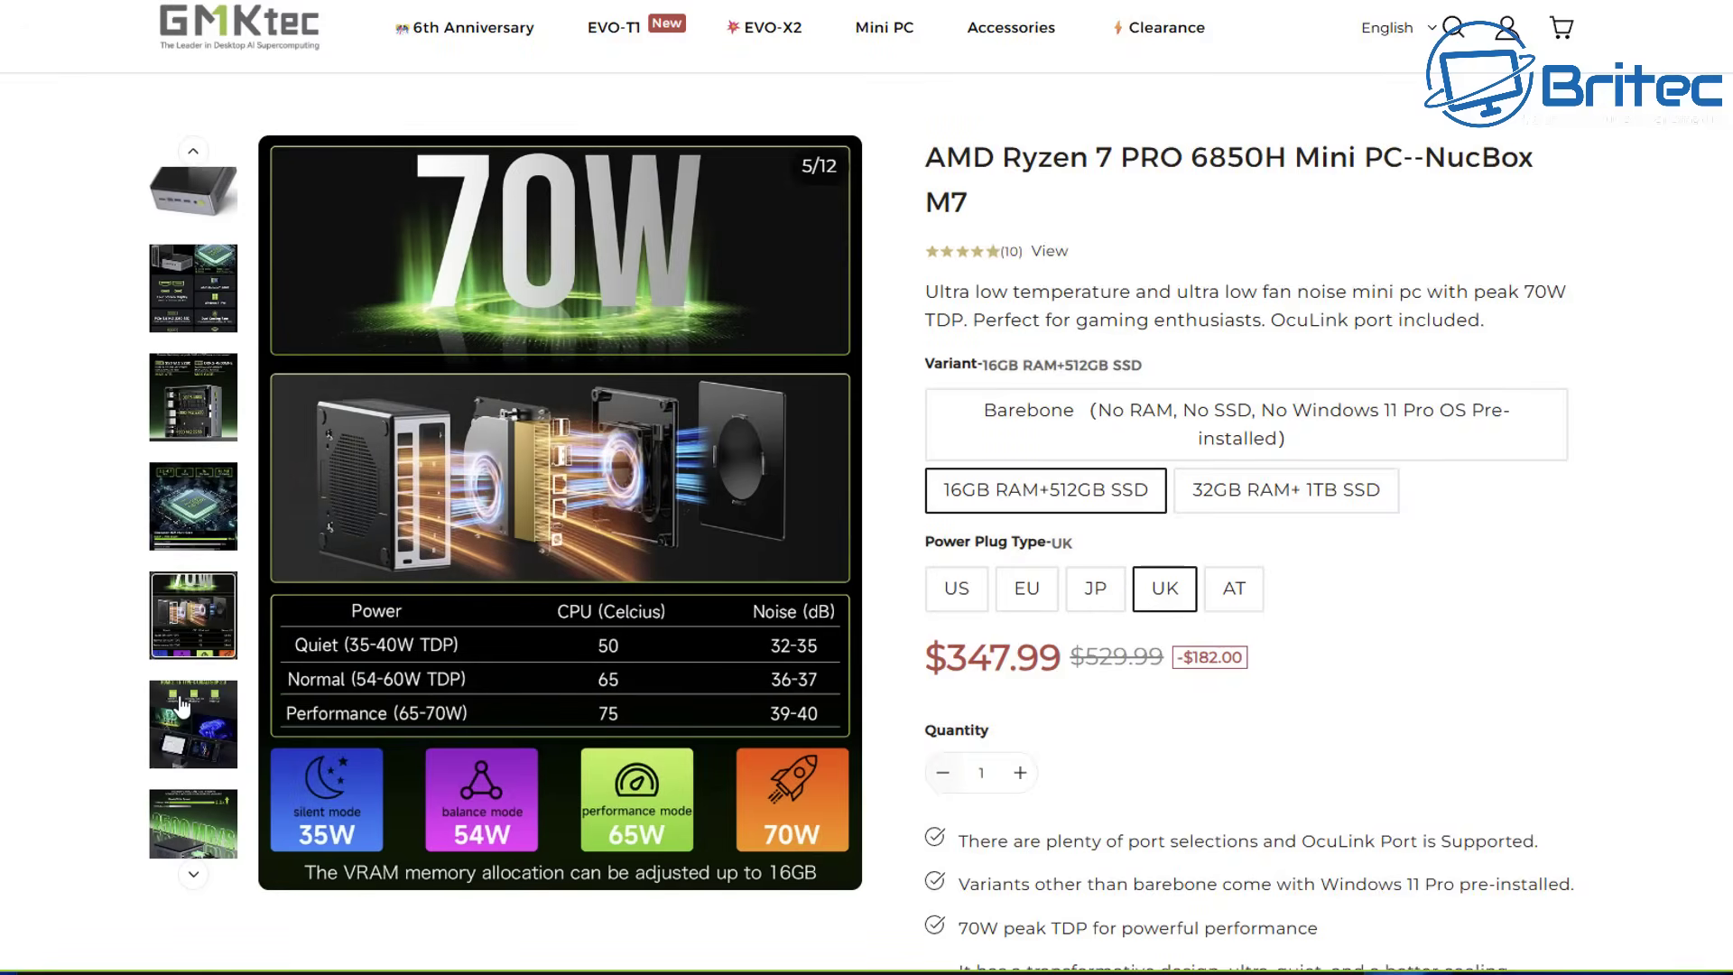
{"action": "left_click", "coordinate": [183, 697]}
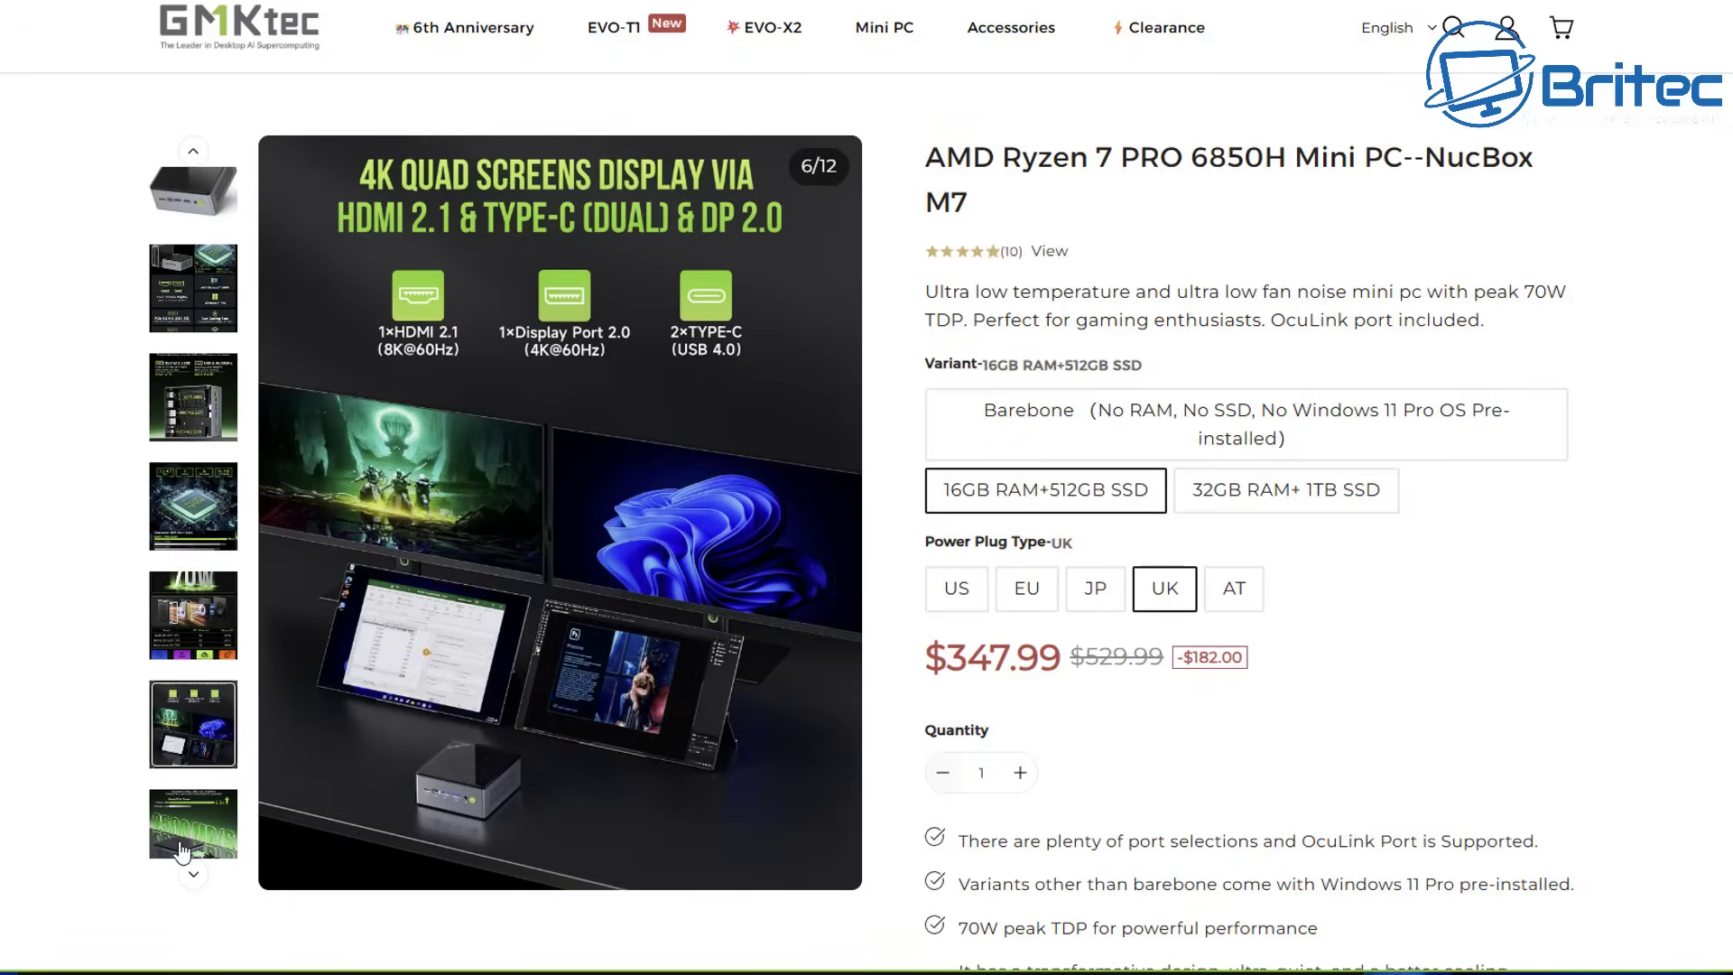
{"action": "left_click", "coordinate": [179, 821]}
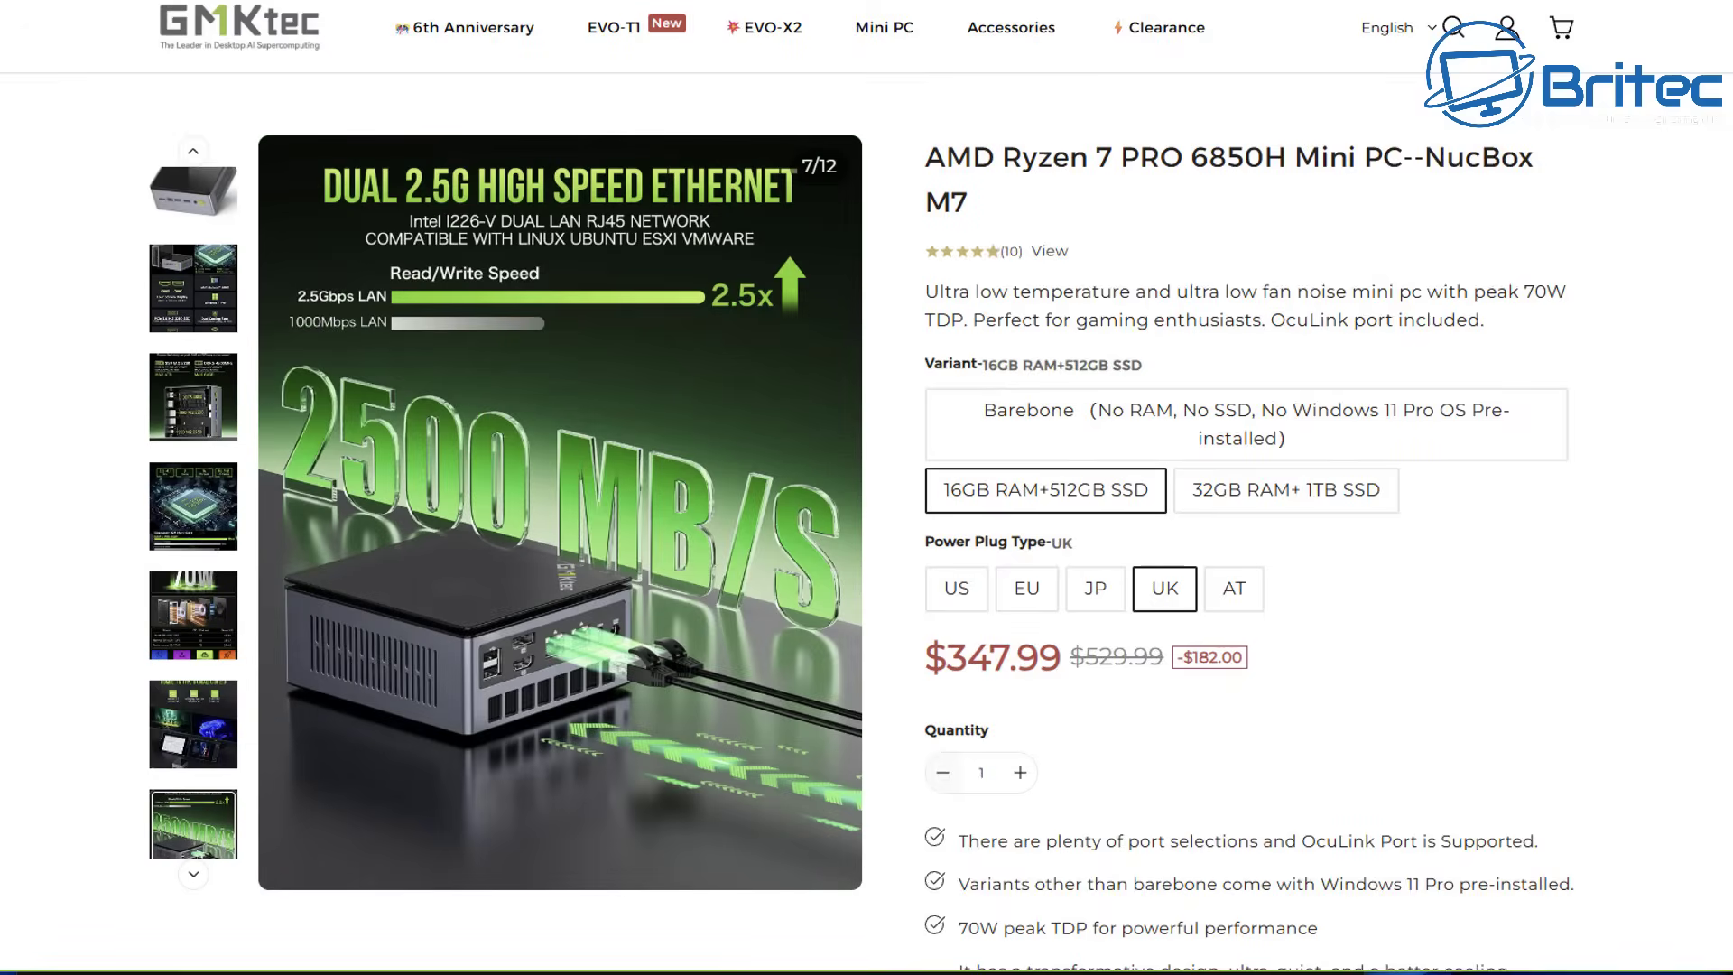